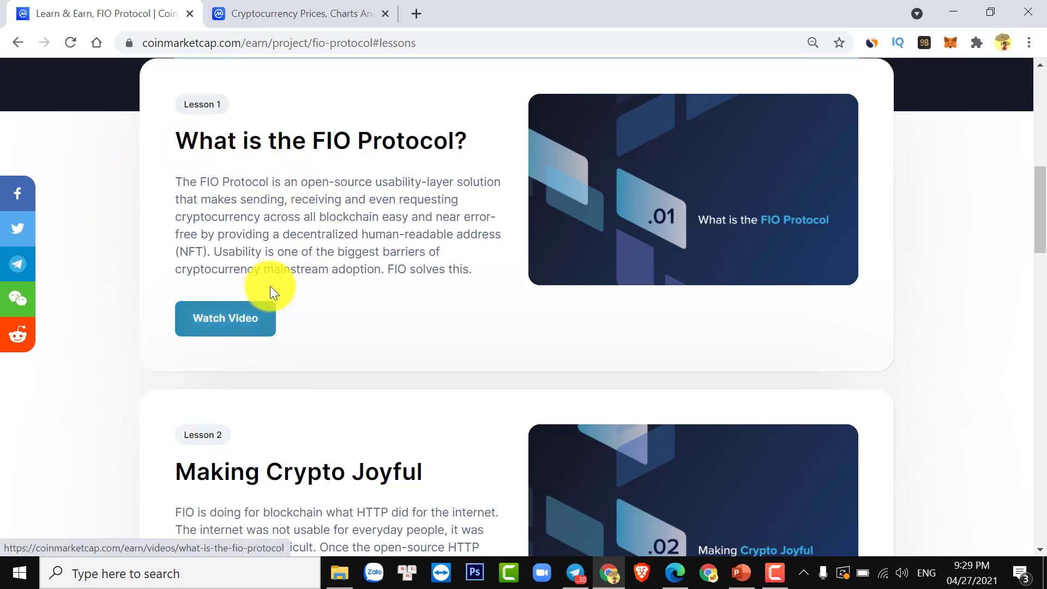
Step: Translate the FIO Protocol lessons page into Vietnamese and play the Lesson 1 video, "What is the FIO Protocol?"
{"action": "right_click", "coordinate": [365, 316]}
{"action": "left_click", "coordinate": [417, 257]}
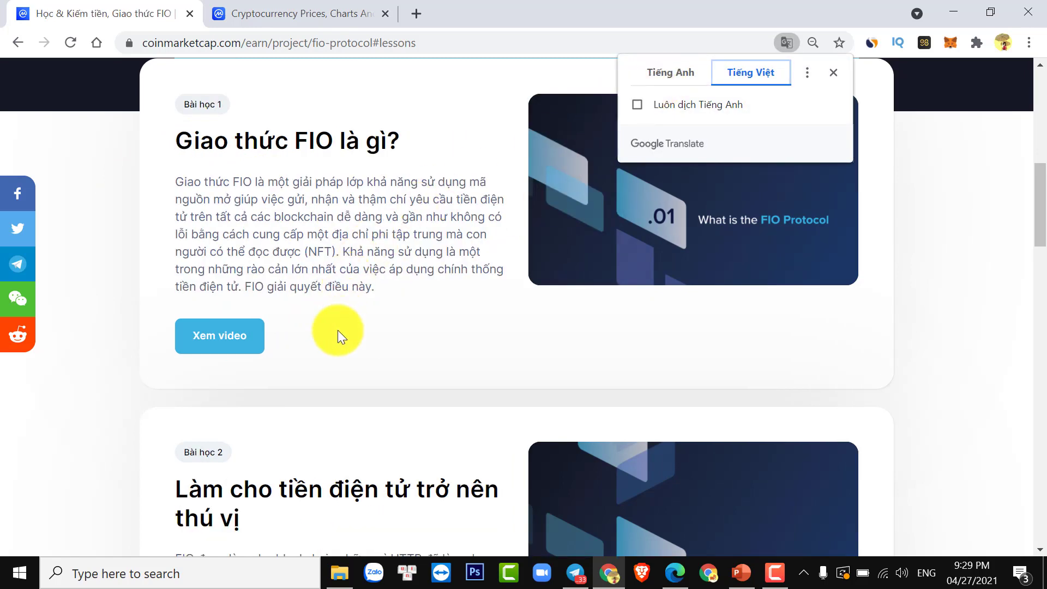
{"action": "left_click", "coordinate": [252, 337]}
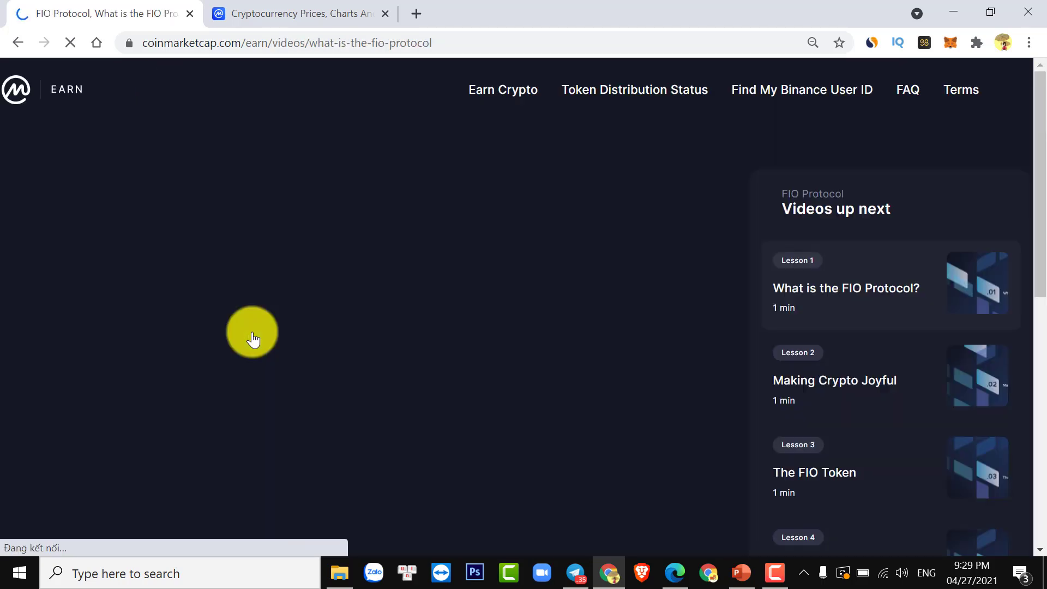
{"action": "scroll", "coordinate": [376, 352], "scroll_direction": "down", "scroll_amount": 2}
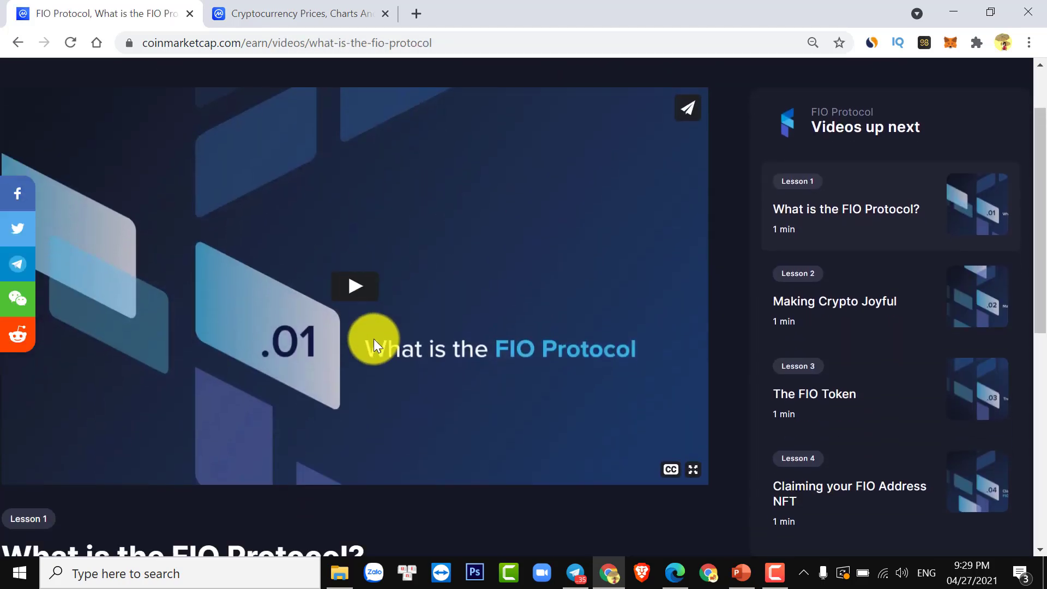
{"action": "left_click", "coordinate": [356, 295]}
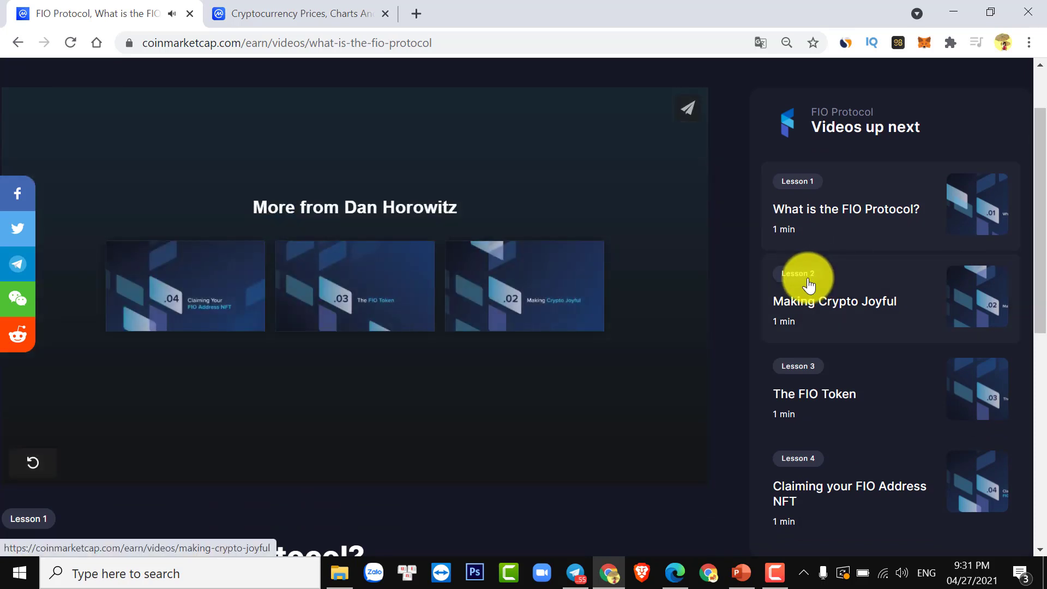
Step: Play the Lesson 2 video, "Making Crypto Joyful", and the Lesson 3 video, "The FIO Token"
{"action": "left_click", "coordinate": [809, 285]}
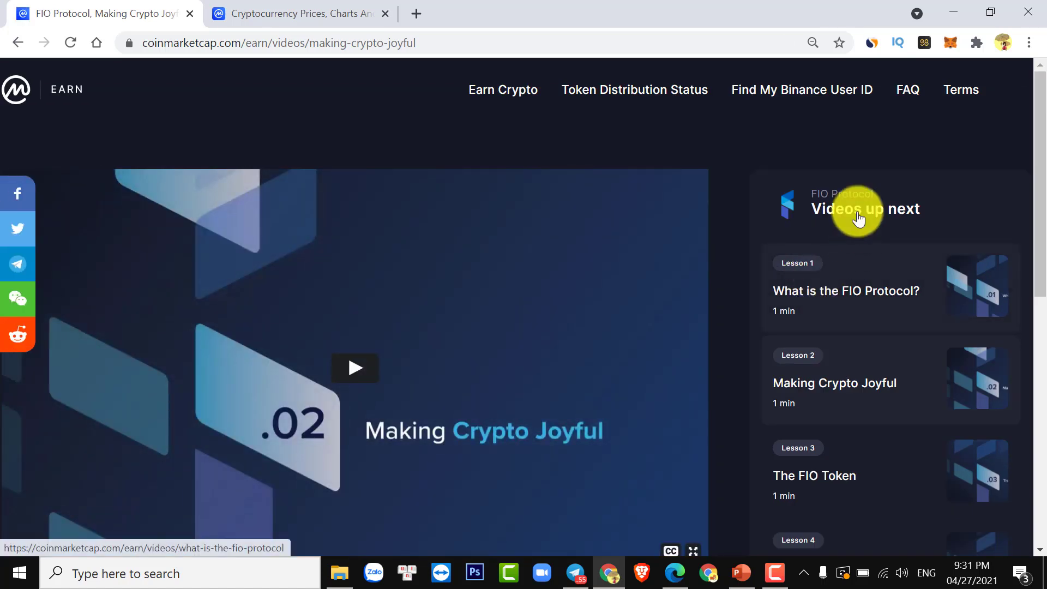
{"action": "left_click", "coordinate": [352, 369]}
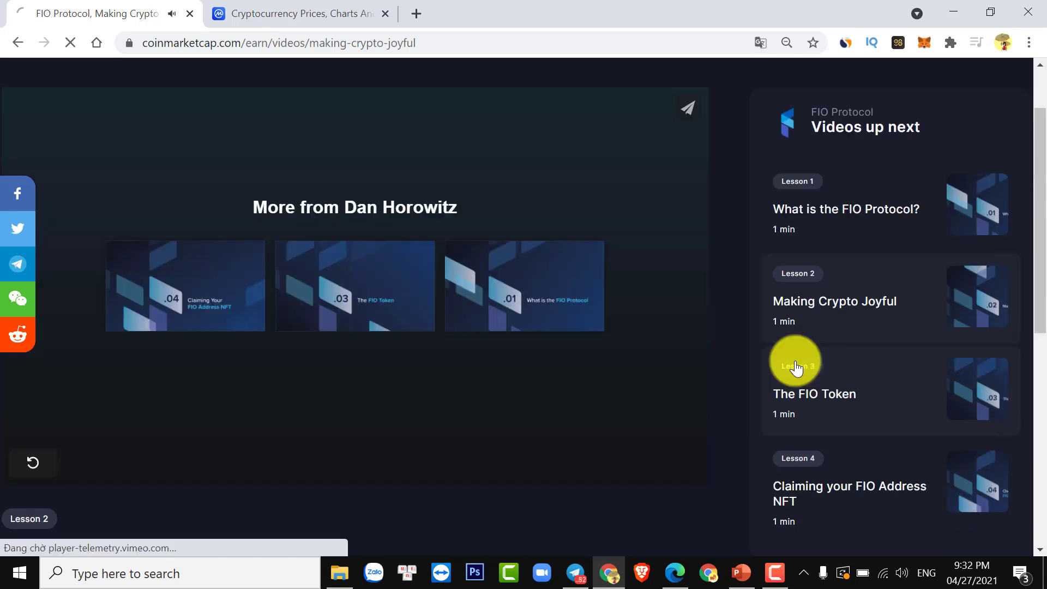
{"action": "left_click", "coordinate": [796, 367]}
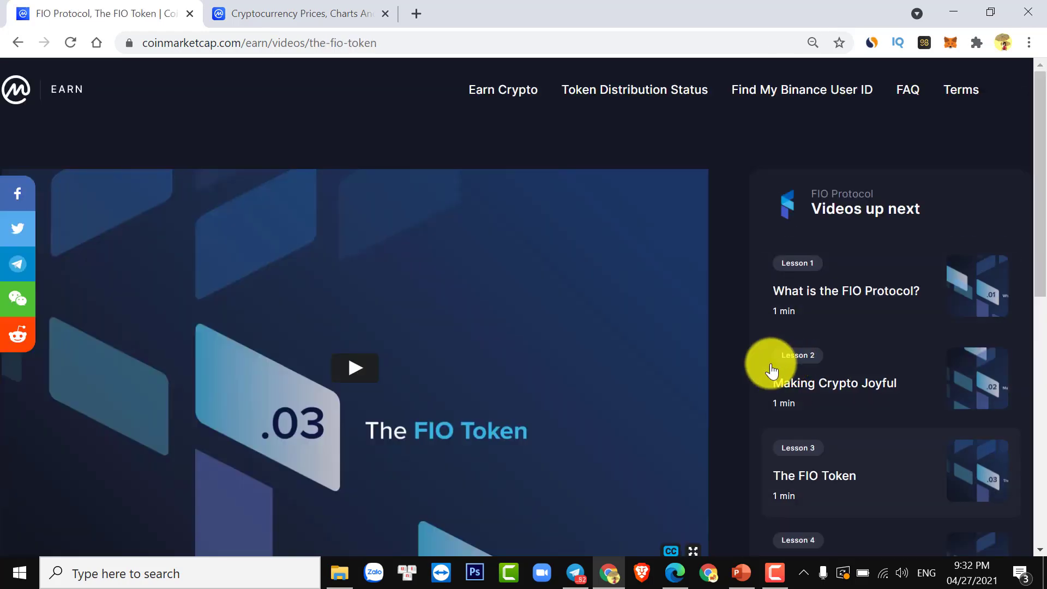
{"action": "left_click", "coordinate": [355, 368]}
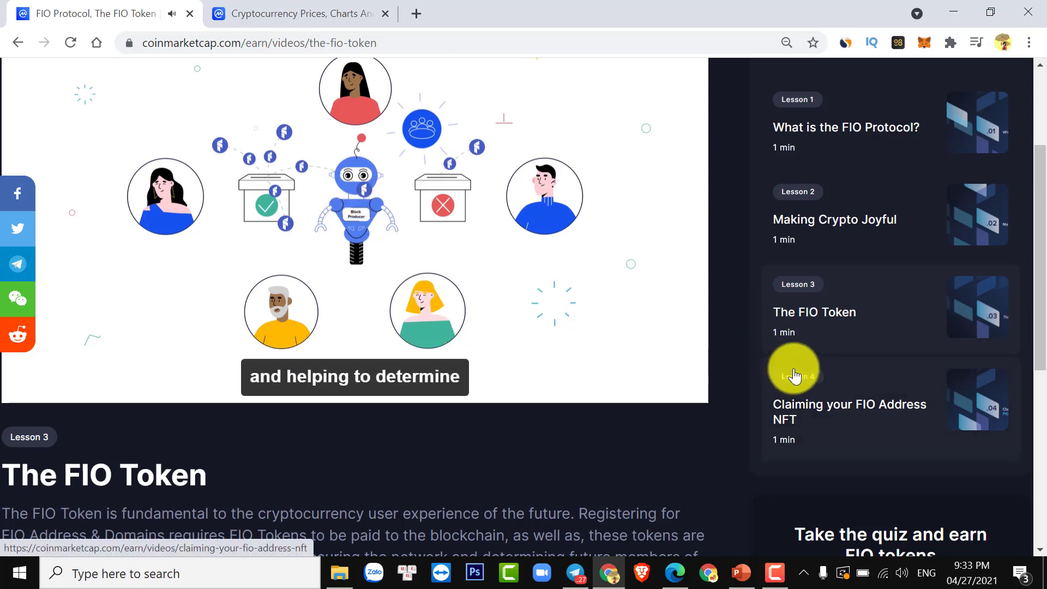
Step: Open Lesson 4, "Claiming your FIO Address NFT", and play its video
{"action": "left_click", "coordinate": [800, 379]}
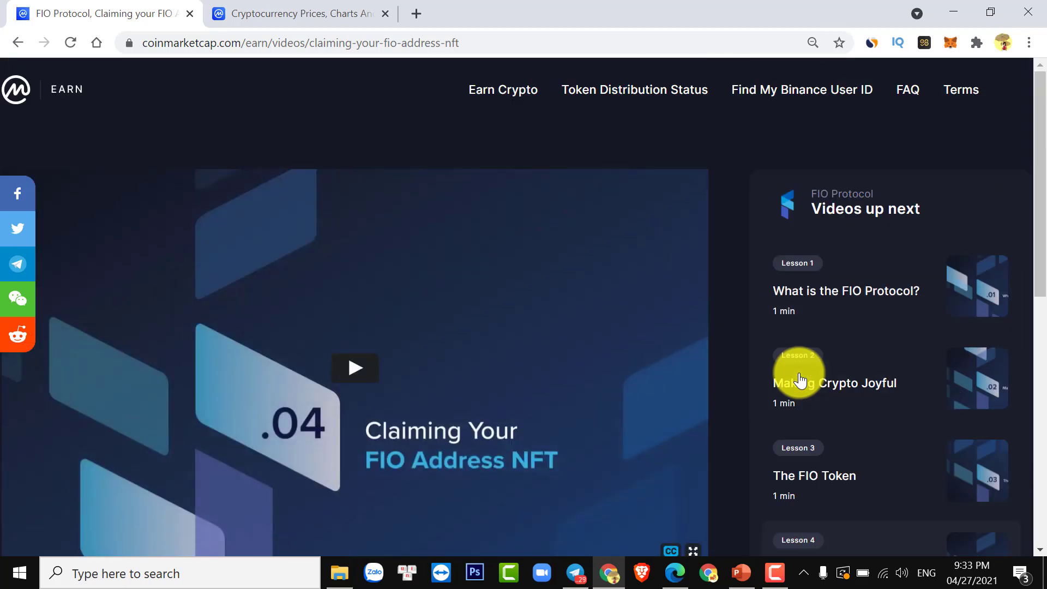
{"action": "scroll", "coordinate": [357, 362], "scroll_direction": "down", "scroll_amount": 1}
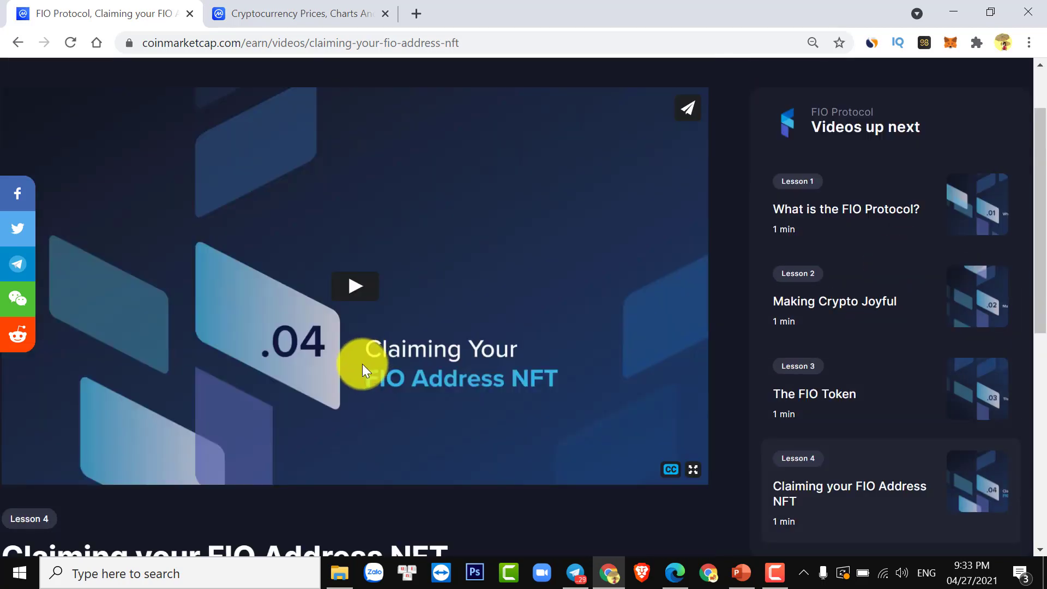
{"action": "left_click", "coordinate": [358, 285]}
{"action": "scroll", "coordinate": [373, 298], "scroll_direction": "down", "scroll_amount": 1}
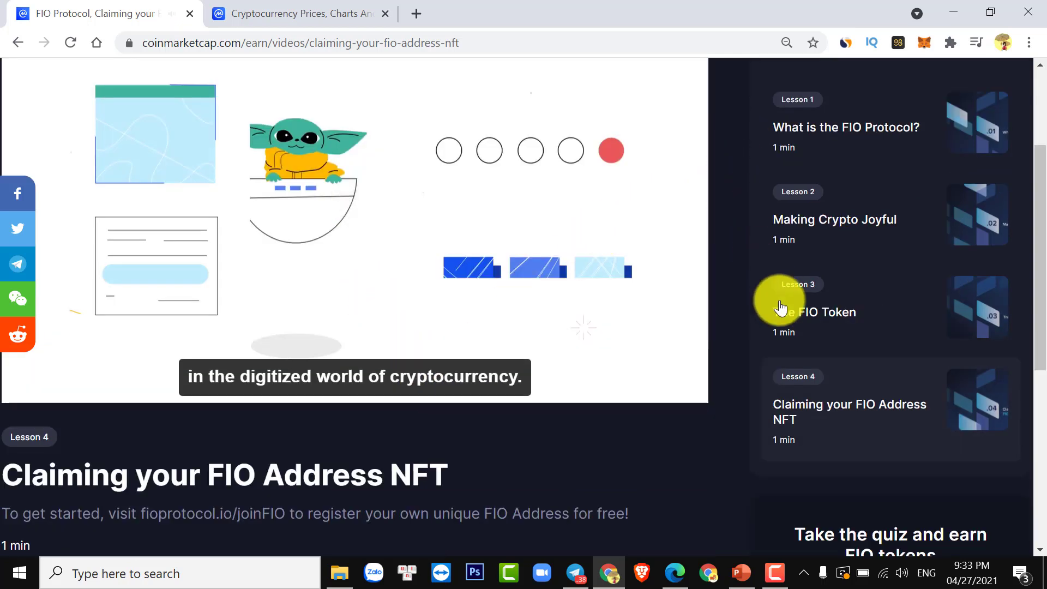
Step: Start the FIO Network quiz from the lesson page and complete the human verification
{"action": "scroll", "coordinate": [872, 286], "scroll_direction": "down", "scroll_amount": 3}
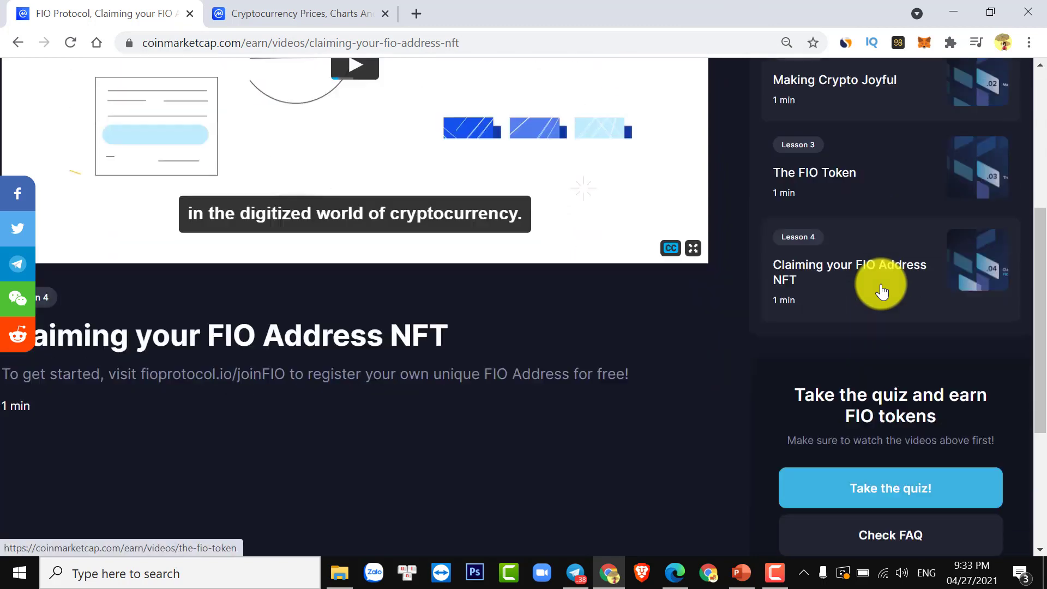
{"action": "left_click", "coordinate": [865, 468]}
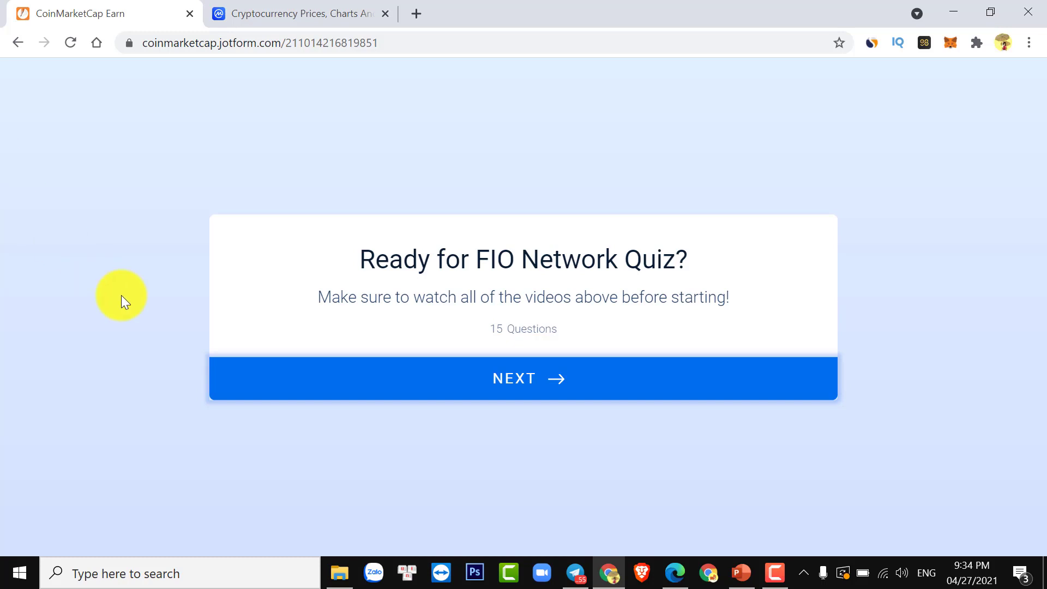
{"action": "left_click", "coordinate": [498, 382]}
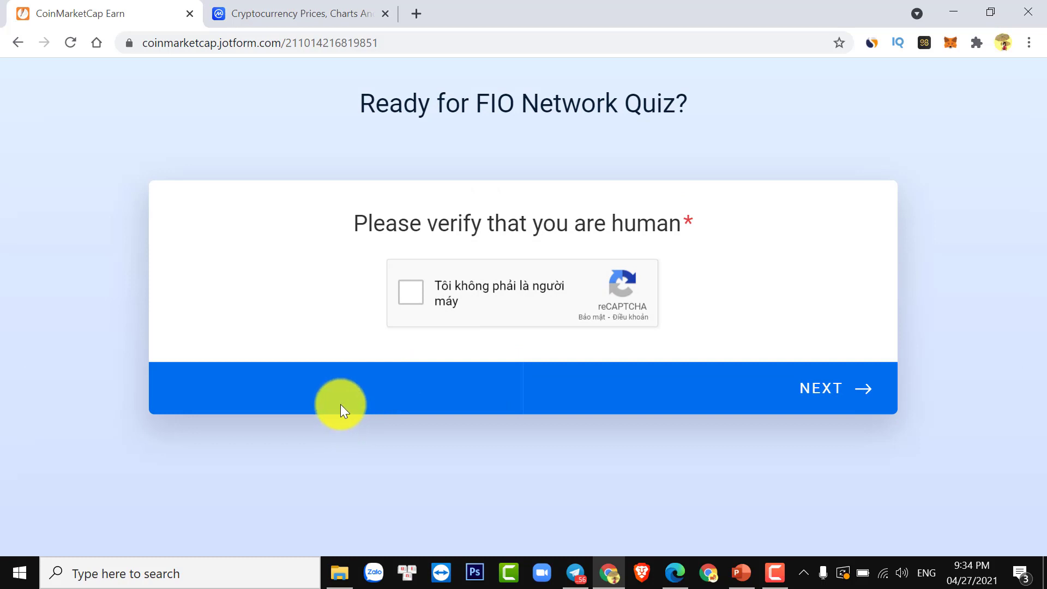
{"action": "left_click", "coordinate": [414, 295]}
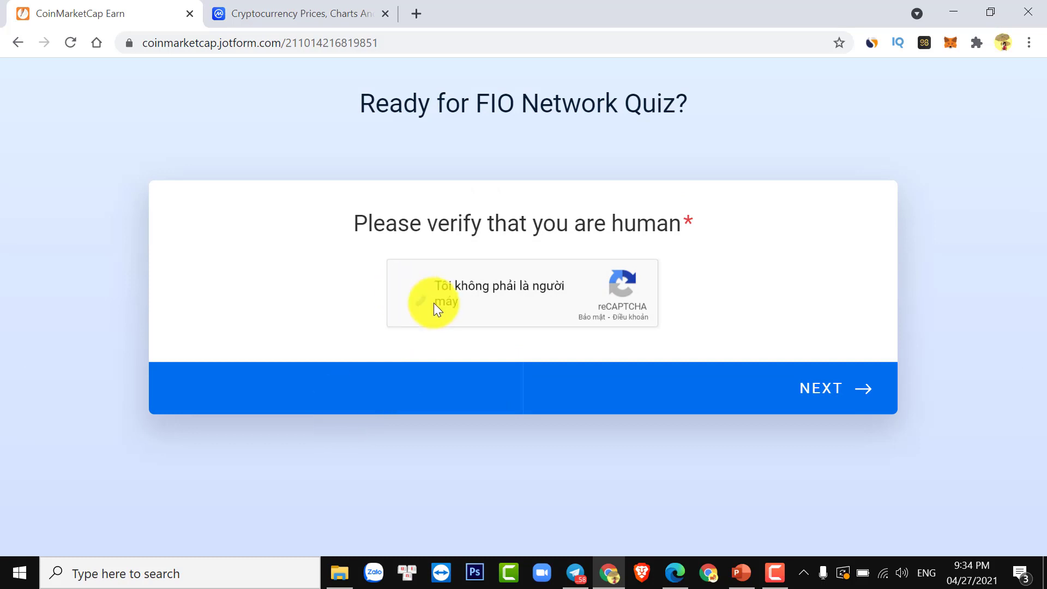
{"action": "left_click", "coordinate": [826, 387]}
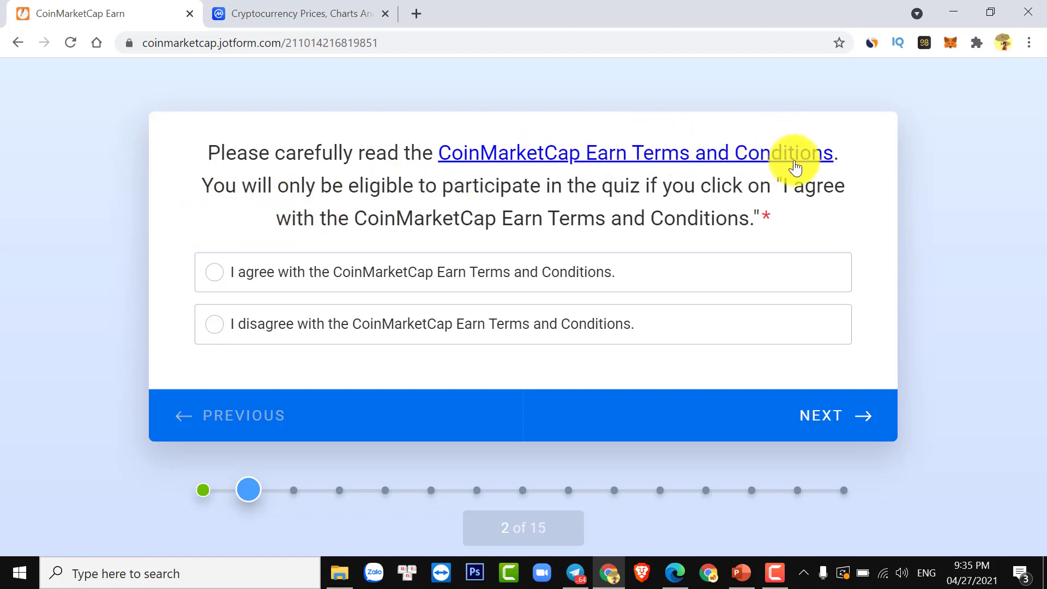
Step: Agree with the CoinMarketCap Earn Terms and Conditions and answer YES to having read the FAQ page
{"action": "left_click", "coordinate": [215, 273]}
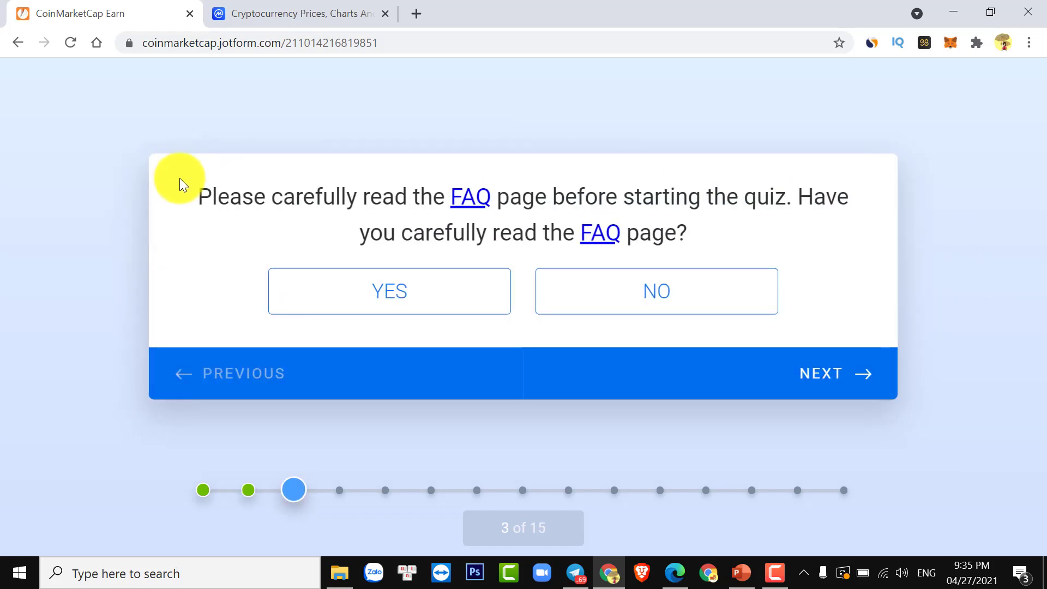
{"action": "left_click", "coordinate": [404, 288]}
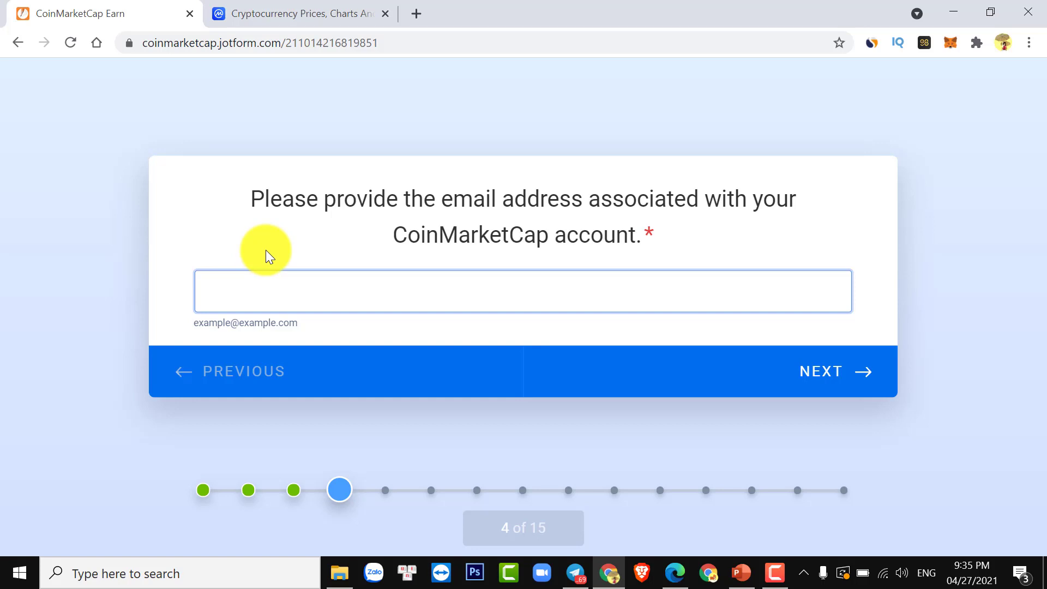
Step: Submit the CoinMarketCap account's email address and the 8-digit Binance user ID
{"action": "key", "text": "Return"}
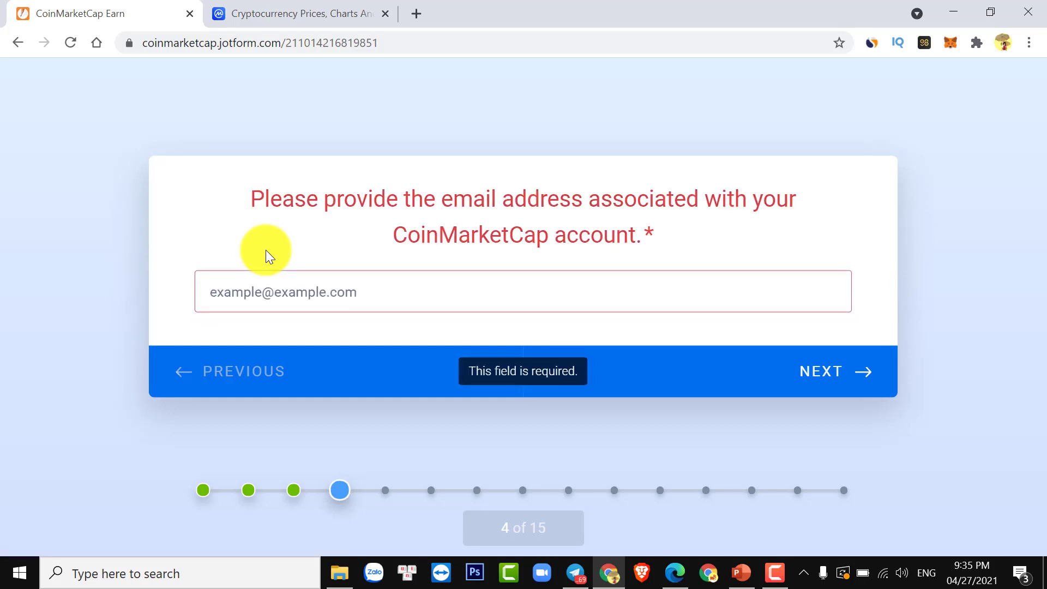
{"action": "right_click", "coordinate": [260, 288]}
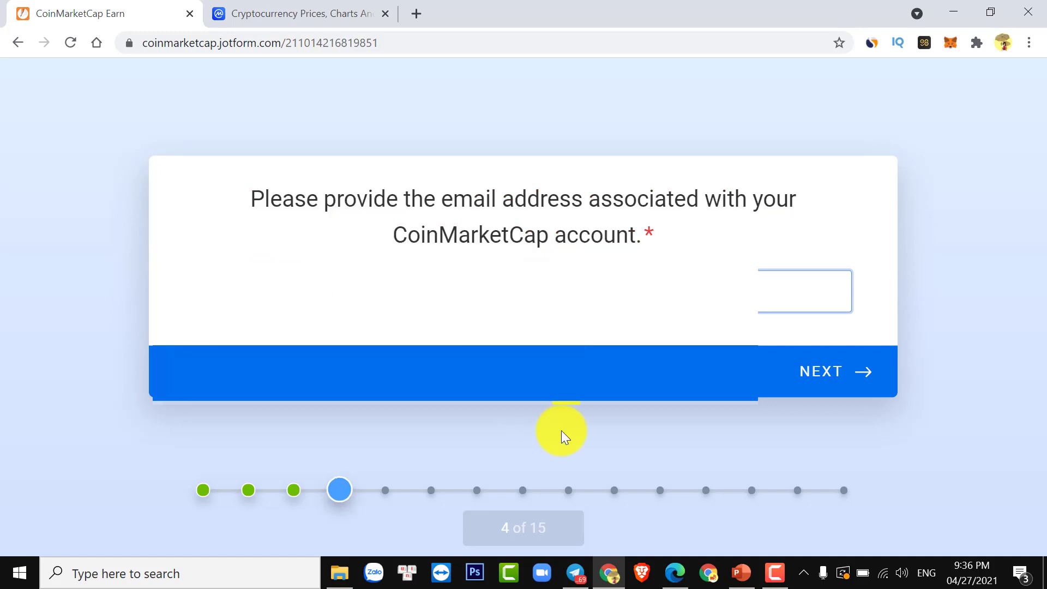
{"action": "left_click", "coordinate": [827, 382]}
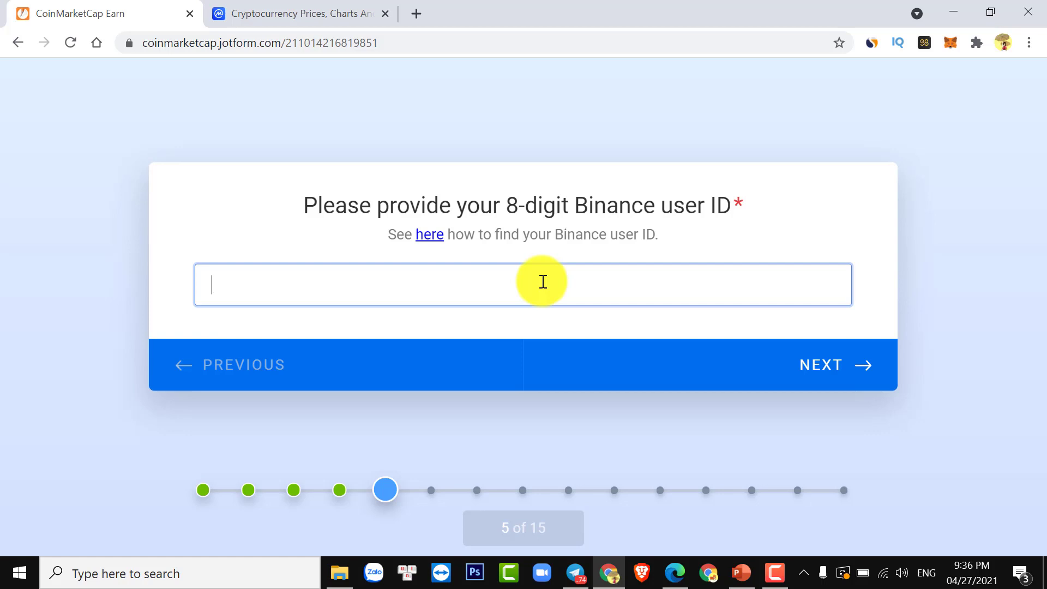
{"action": "left_click", "coordinate": [817, 366]}
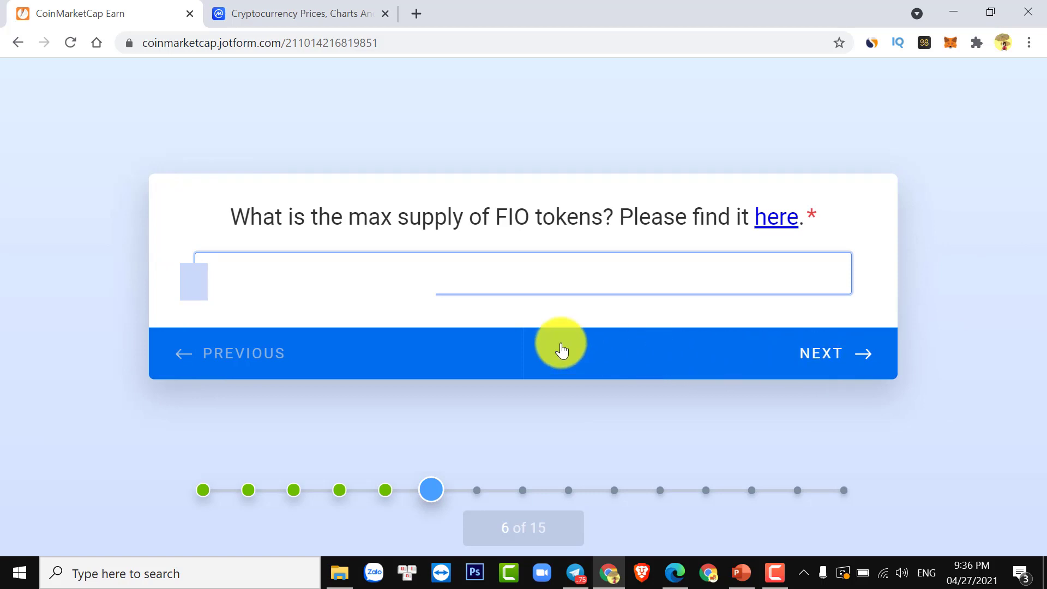
{"action": "left_click", "coordinate": [300, 277]}
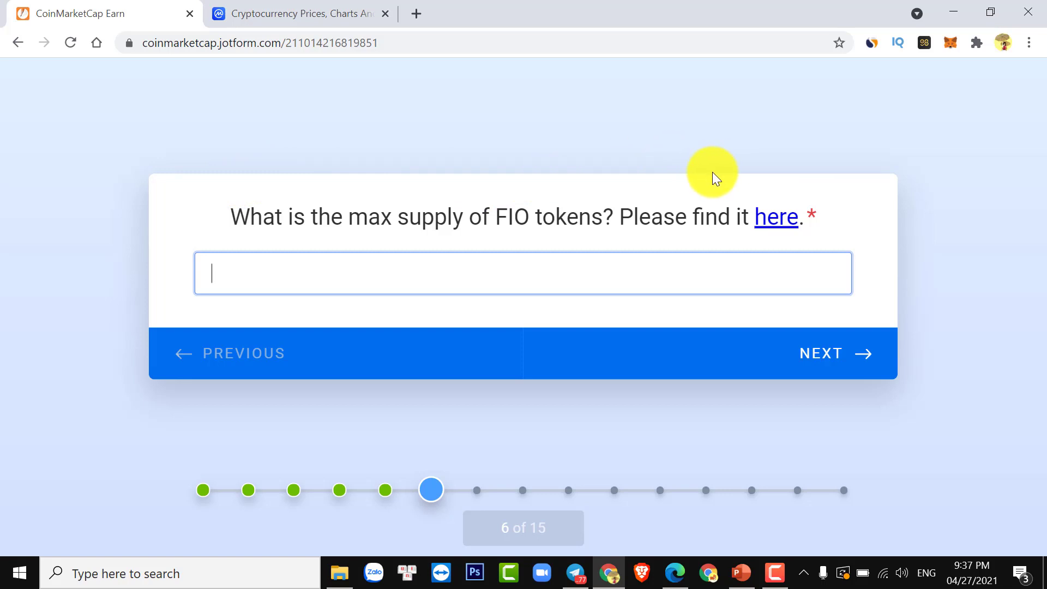
{"action": "type", "text": "100"}
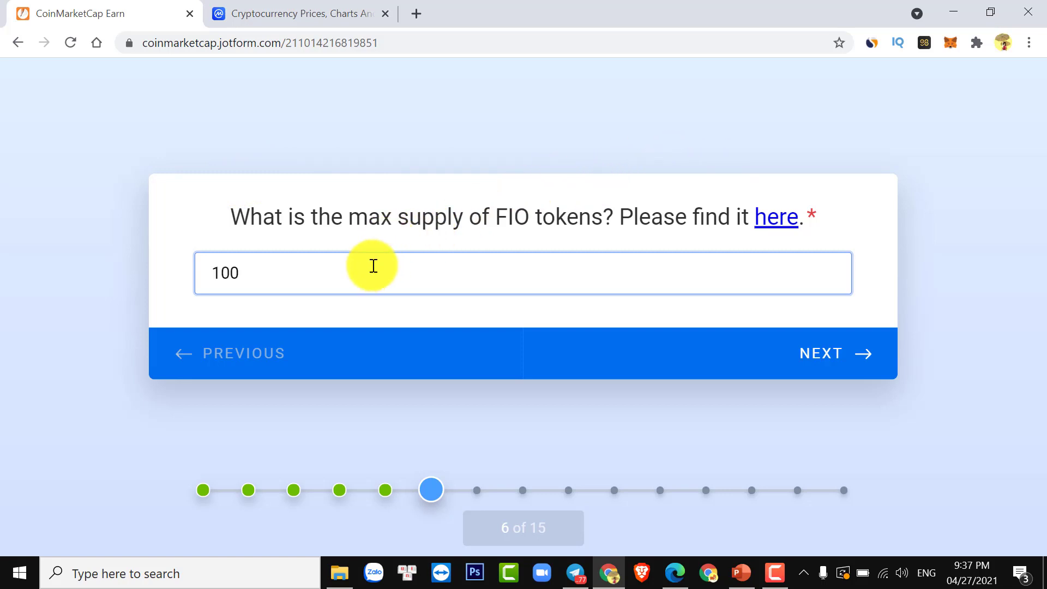
{"action": "type", "text": "0000000"}
{"action": "left_click", "coordinate": [275, 273]}
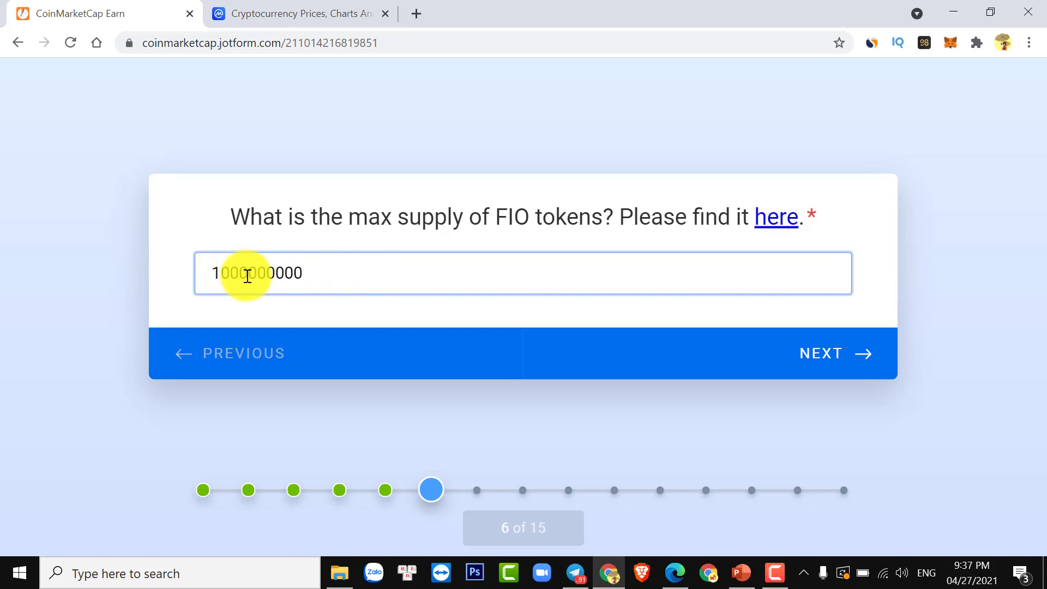
{"action": "left_click", "coordinate": [827, 354]}
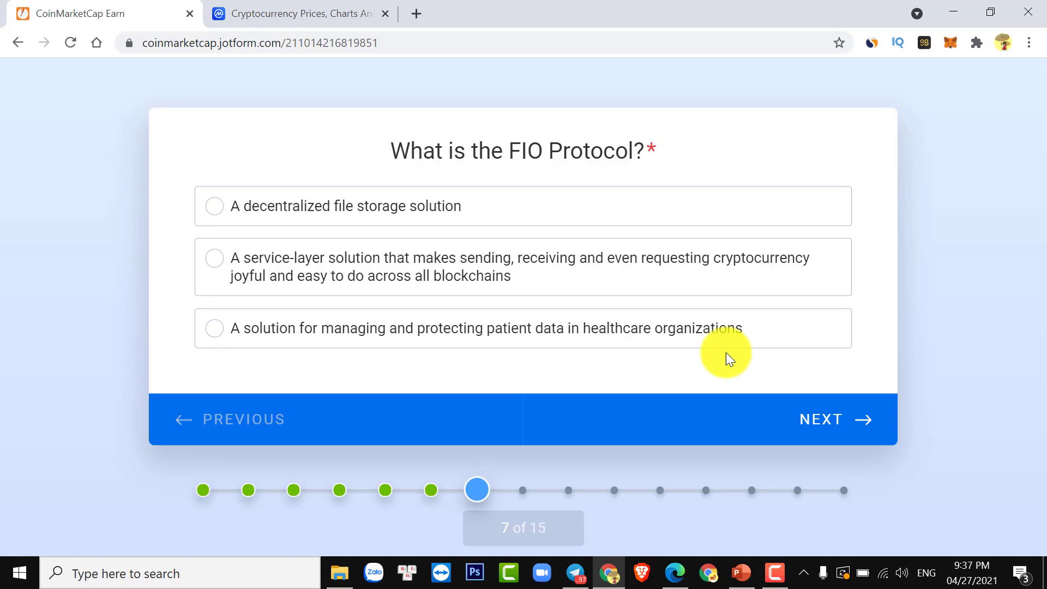
Step: Answer that the FIO Protocol is a service-layer solution for cryptocurrency and that it replaces "Long and complicated public keys"
{"action": "left_click", "coordinate": [216, 258]}
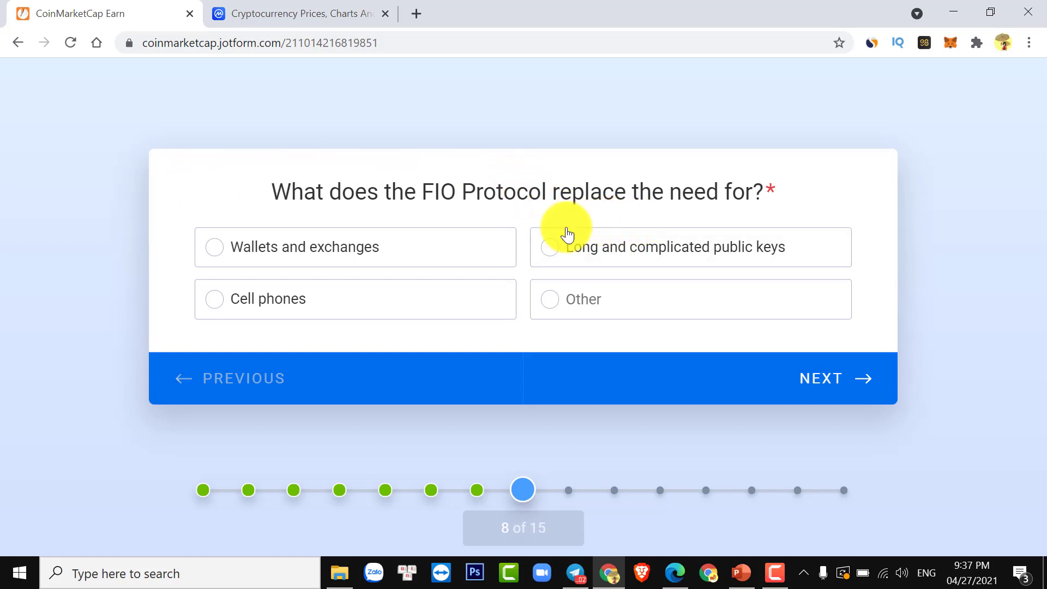
{"action": "left_click", "coordinate": [555, 250]}
{"action": "left_click", "coordinate": [808, 377]}
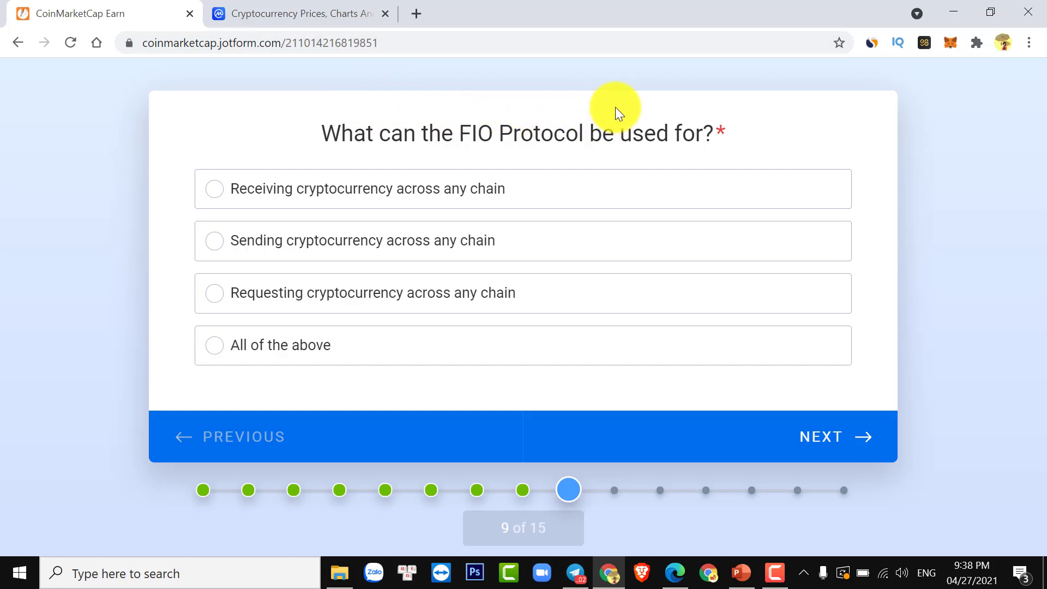
Step: Answer "All of the above" for the FIO Protocol's uses, what it enables, and what the FIO Token is used for
{"action": "left_click", "coordinate": [214, 346]}
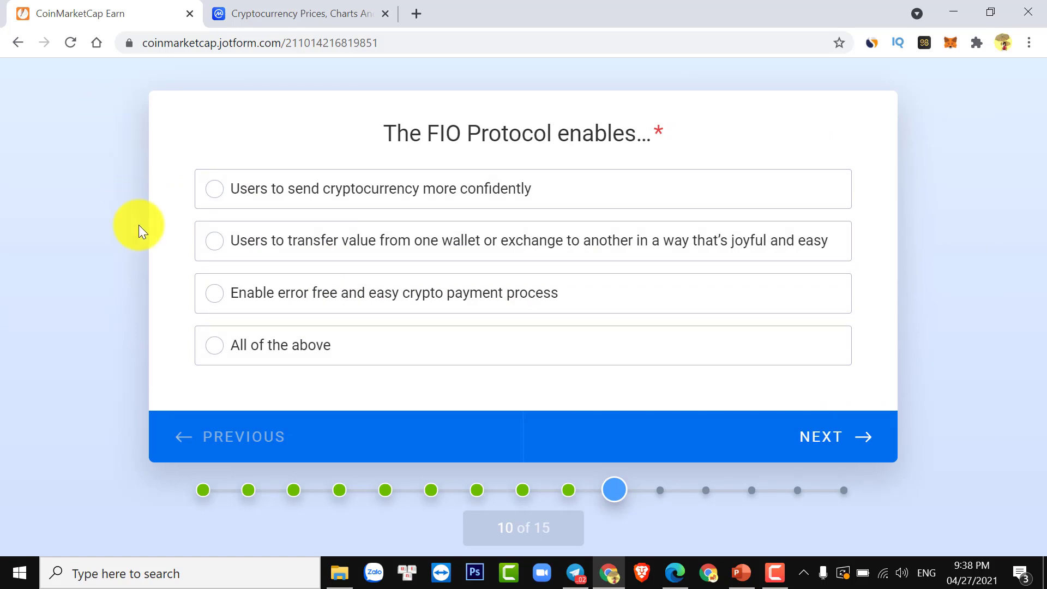
{"action": "left_click", "coordinate": [216, 352]}
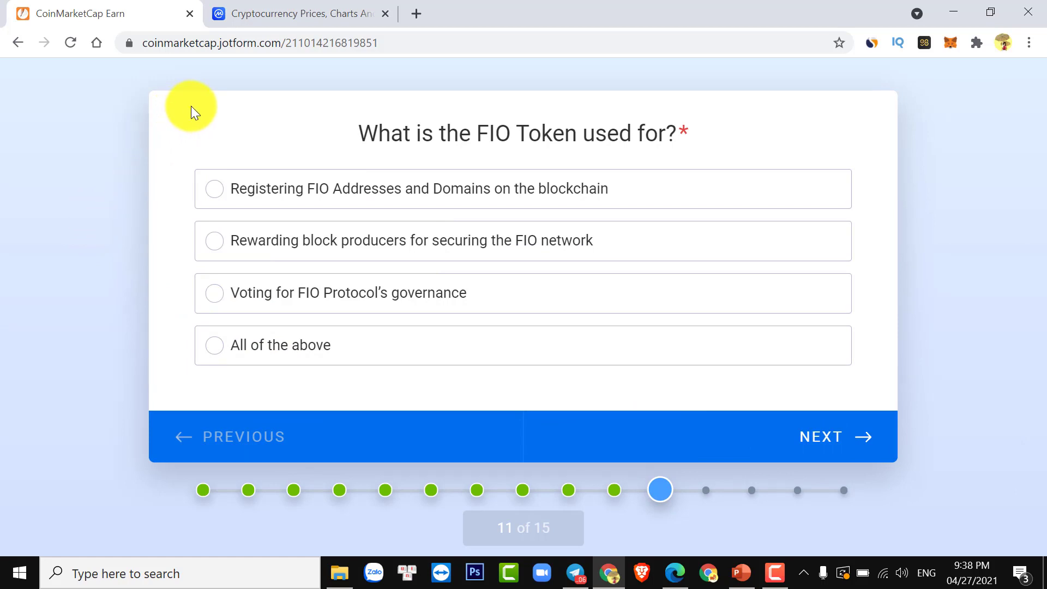
{"action": "left_click", "coordinate": [215, 347]}
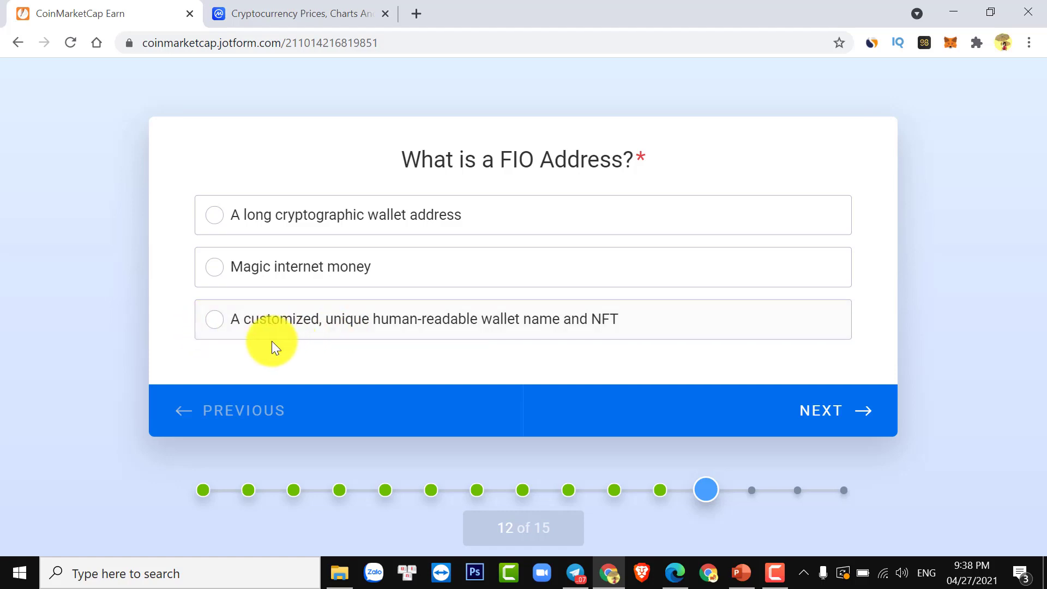
Step: Answer "A customized, unique human-readable wallet name and NFT" for the FIO Address and "All of the above" for FIO Domains
{"action": "left_click", "coordinate": [218, 321]}
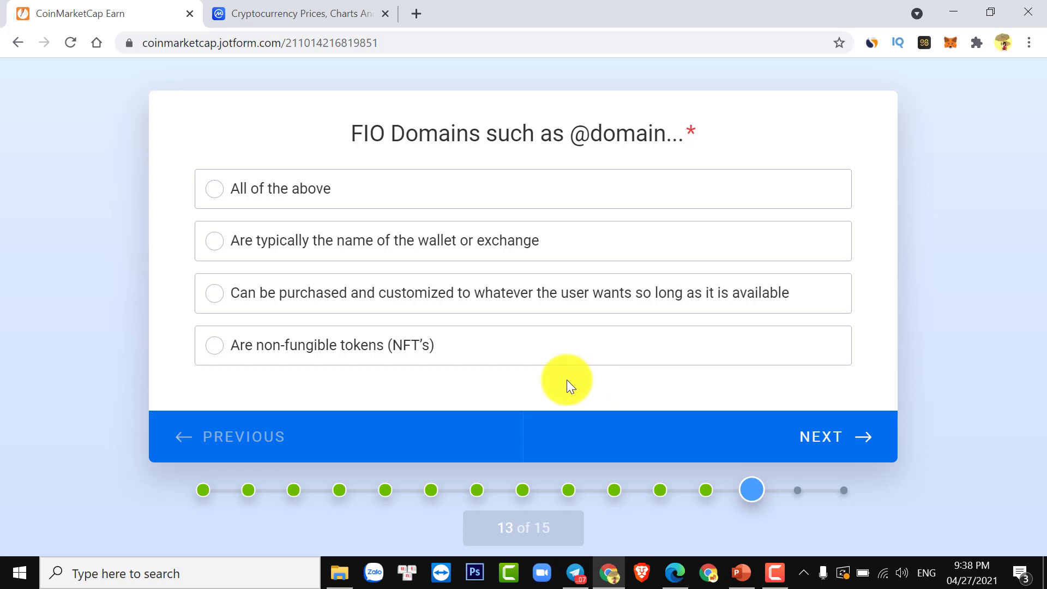
{"action": "left_click", "coordinate": [210, 190]}
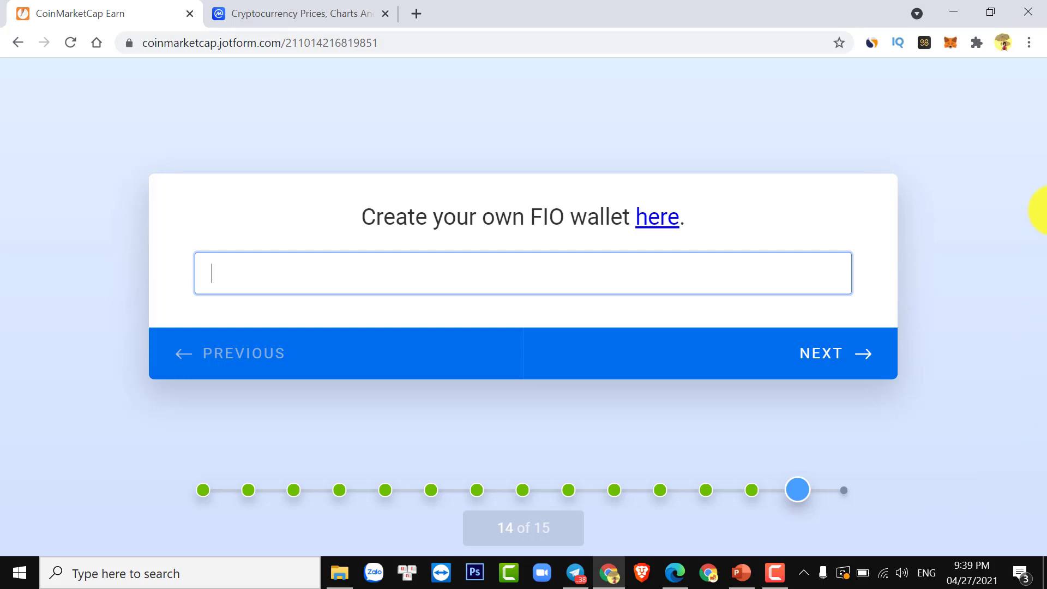
Step: Open the FIO wallet creation page linked in question 14 and view its registration steps and wallet list
{"action": "left_click", "coordinate": [666, 219]}
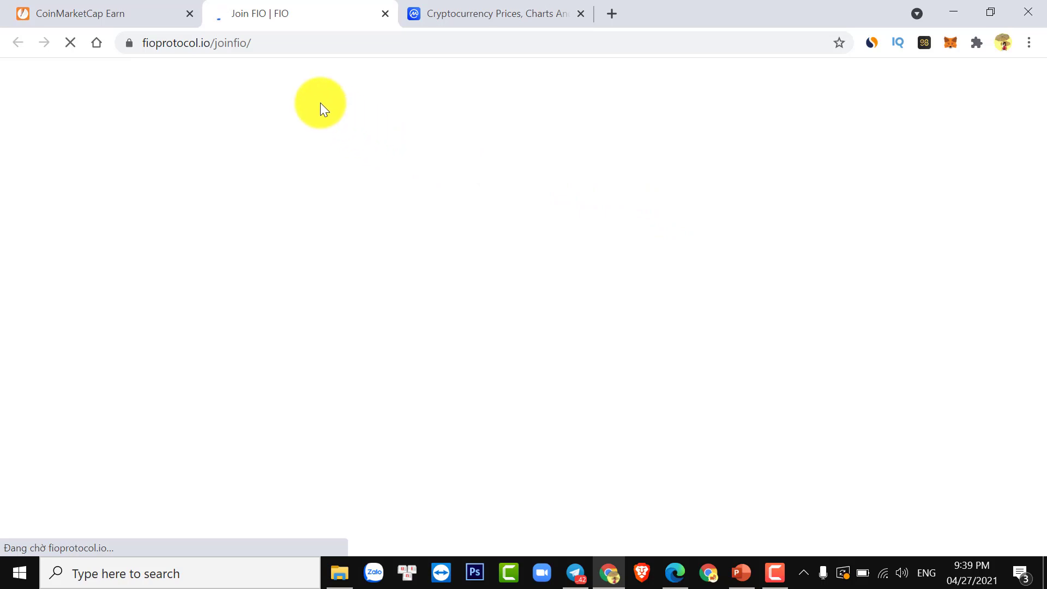
{"action": "scroll", "coordinate": [555, 316], "scroll_direction": "down", "scroll_amount": 10}
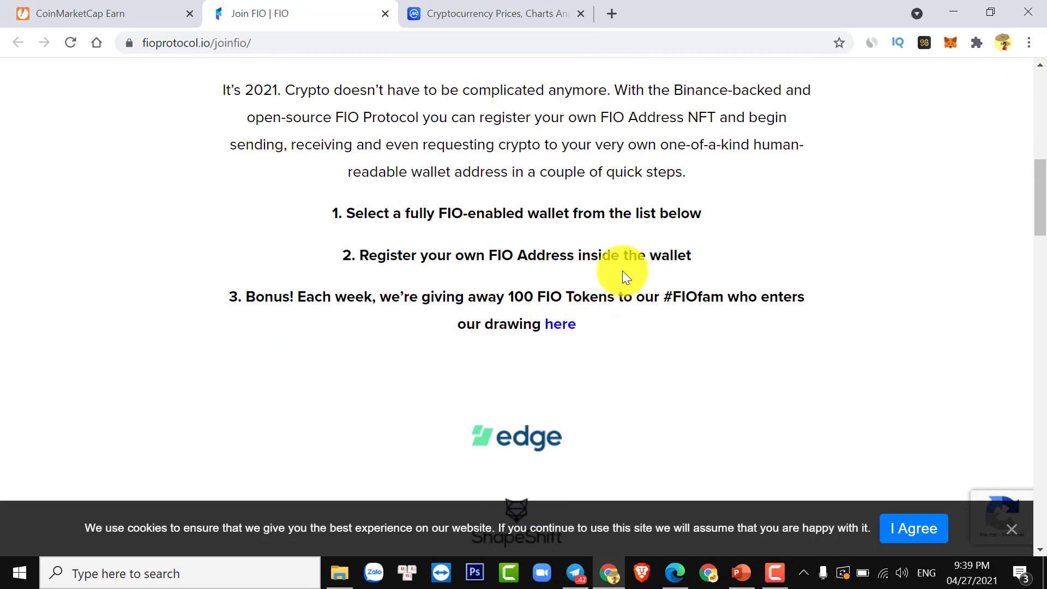
Step: Translate the FIO wallet registration page into Vietnamese
{"action": "scroll", "coordinate": [621, 270], "scroll_direction": "down", "scroll_amount": 7}
{"action": "scroll", "coordinate": [621, 270], "scroll_direction": "up", "scroll_amount": 4}
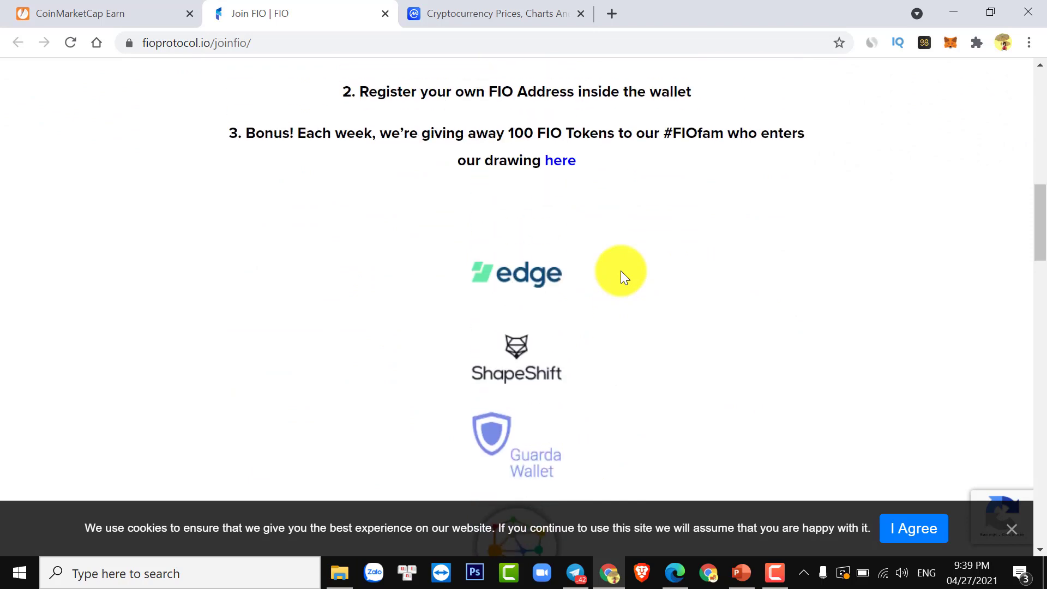
{"action": "right_click", "coordinate": [629, 234]}
{"action": "left_click", "coordinate": [715, 423]}
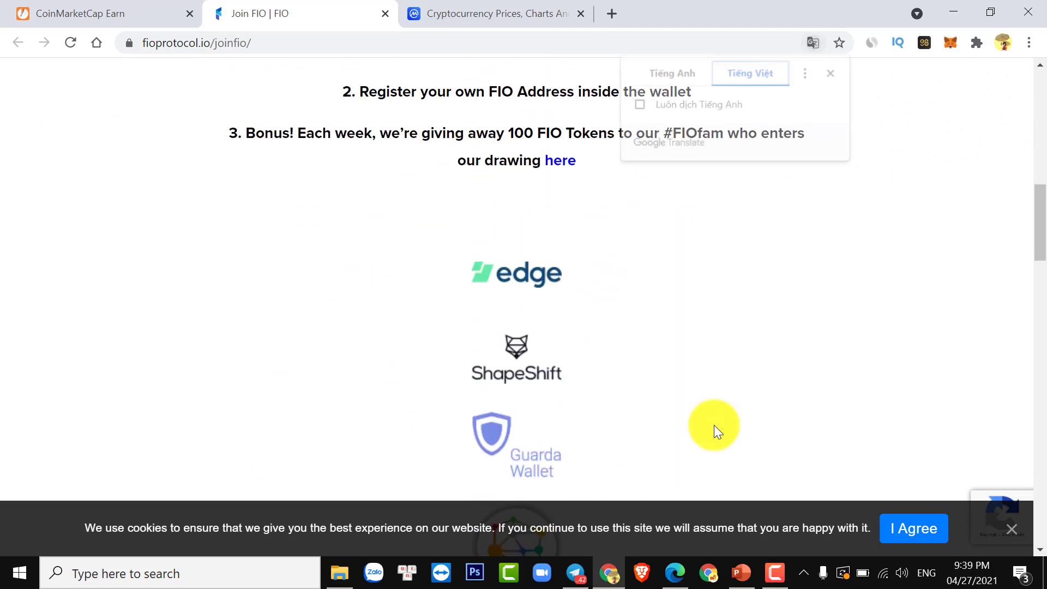
{"action": "left_click", "coordinate": [333, 241]}
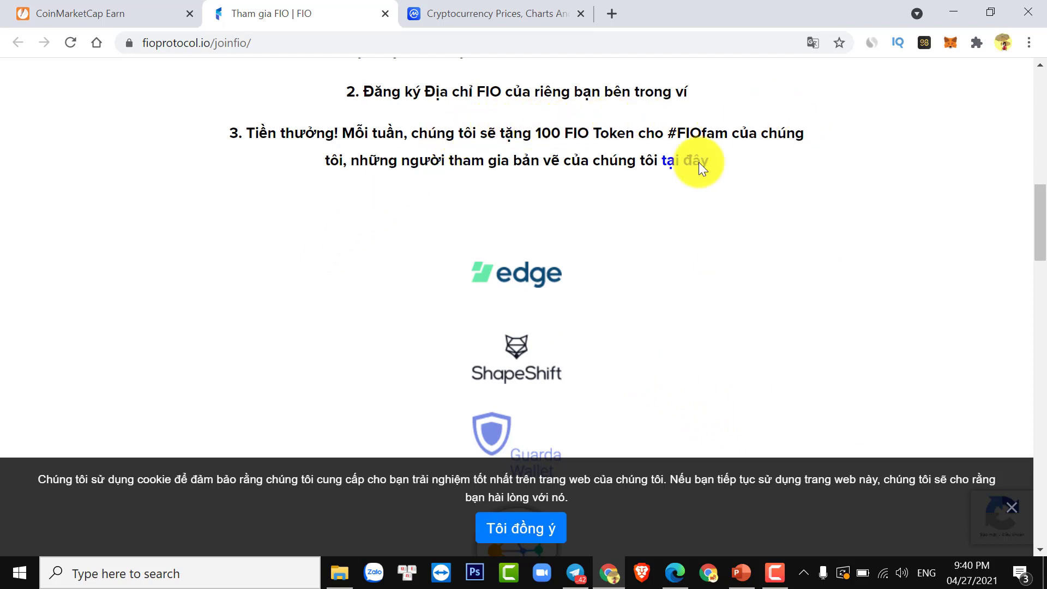
Step: Examine the translated registration steps and the list of FIO-enabled wallets and exchanges, including WhiteBIT and AscendEX
{"action": "scroll", "coordinate": [576, 127], "scroll_direction": "down", "scroll_amount": 2}
{"action": "scroll", "coordinate": [613, 109], "scroll_direction": "down", "scroll_amount": 2}
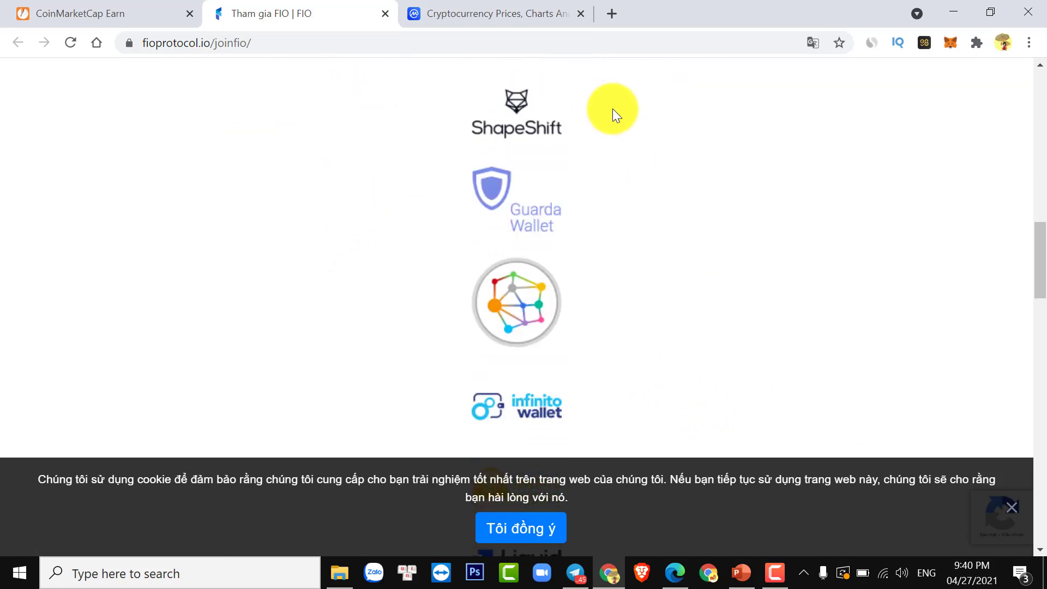
{"action": "scroll", "coordinate": [613, 115], "scroll_direction": "up", "scroll_amount": 3}
{"action": "scroll", "coordinate": [591, 195], "scroll_direction": "down", "scroll_amount": 3}
{"action": "scroll", "coordinate": [528, 295], "scroll_direction": "down", "scroll_amount": 6}
{"action": "scroll", "coordinate": [527, 218], "scroll_direction": "down", "scroll_amount": 3}
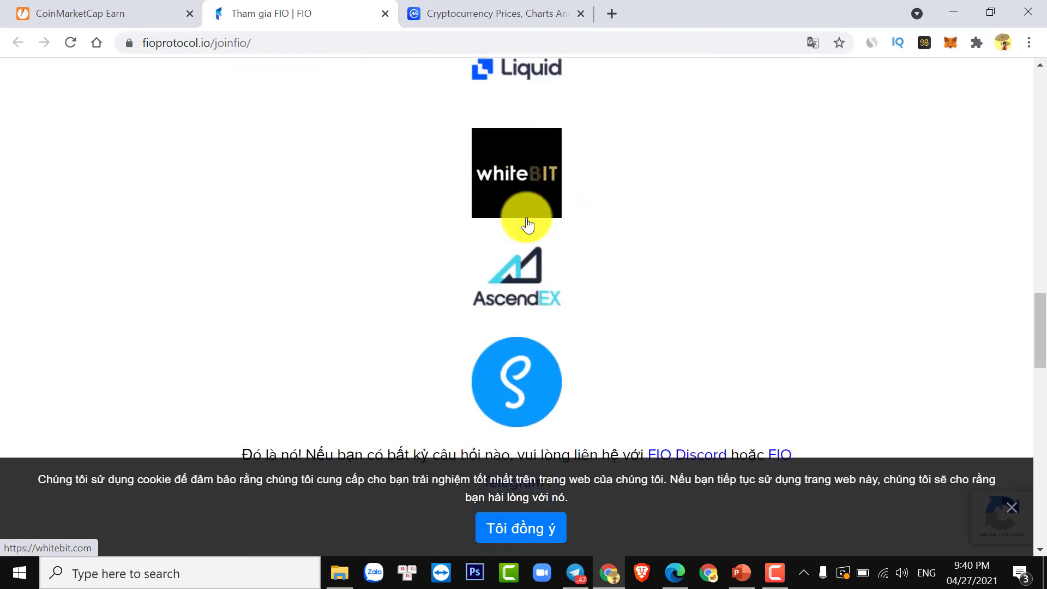
{"action": "scroll", "coordinate": [527, 224], "scroll_direction": "down", "scroll_amount": 3}
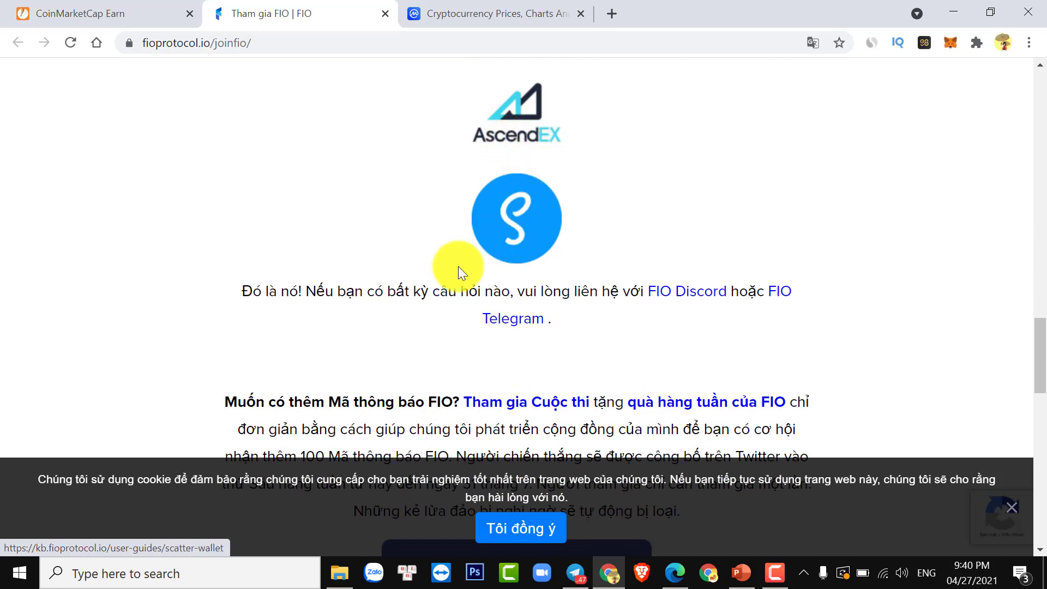
{"action": "scroll", "coordinate": [671, 230], "scroll_direction": "down", "scroll_amount": 6}
{"action": "scroll", "coordinate": [672, 231], "scroll_direction": "up", "scroll_amount": 13}
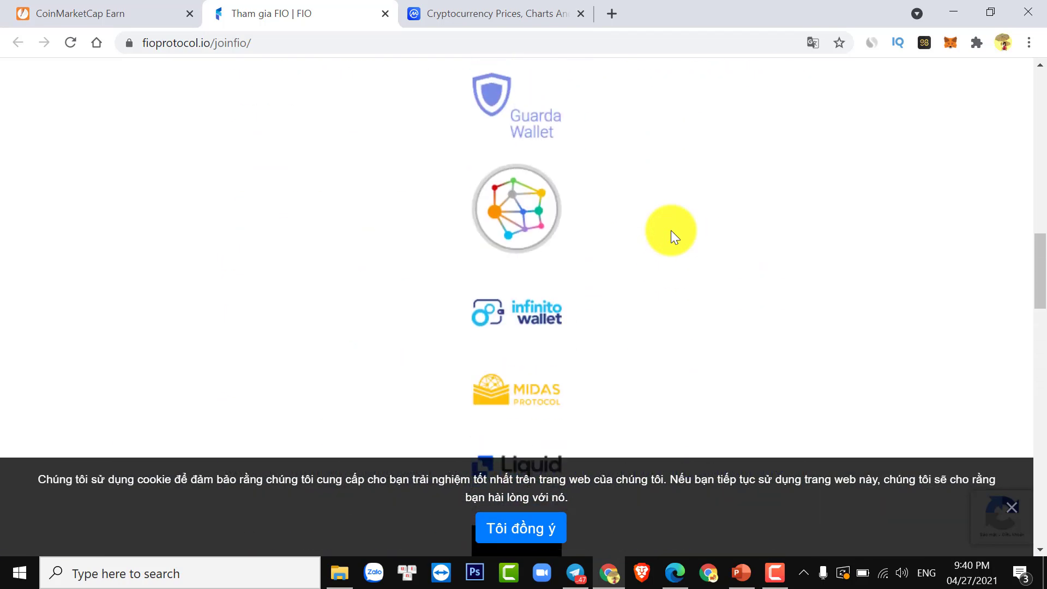
{"action": "scroll", "coordinate": [671, 230], "scroll_direction": "down", "scroll_amount": 6}
{"action": "scroll", "coordinate": [510, 261], "scroll_direction": "up", "scroll_amount": 3}
{"action": "scroll", "coordinate": [510, 263], "scroll_direction": "down", "scroll_amount": 5}
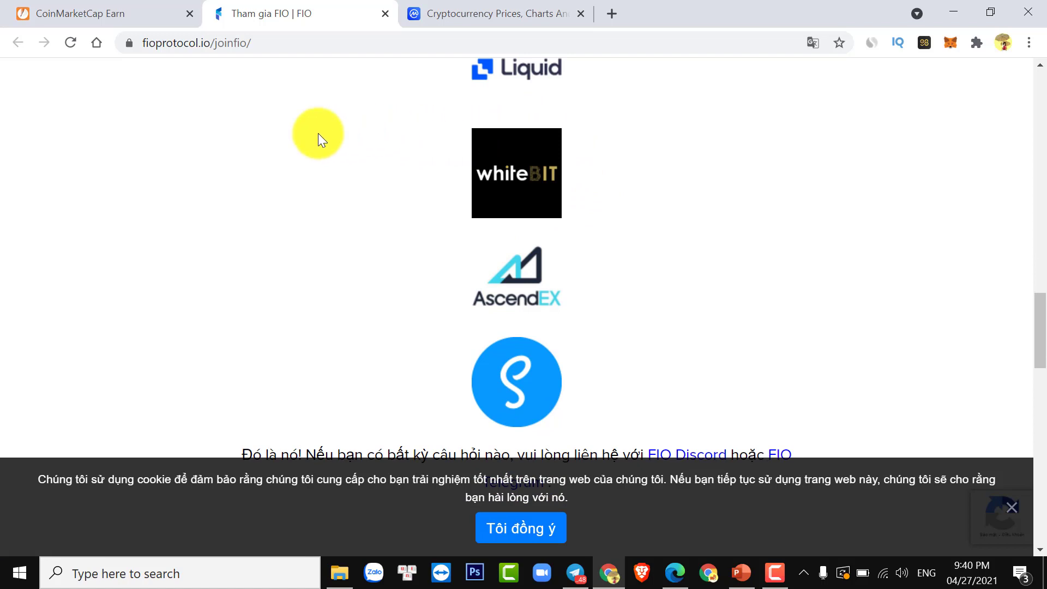
{"action": "scroll", "coordinate": [633, 215], "scroll_direction": "up", "scroll_amount": 12}
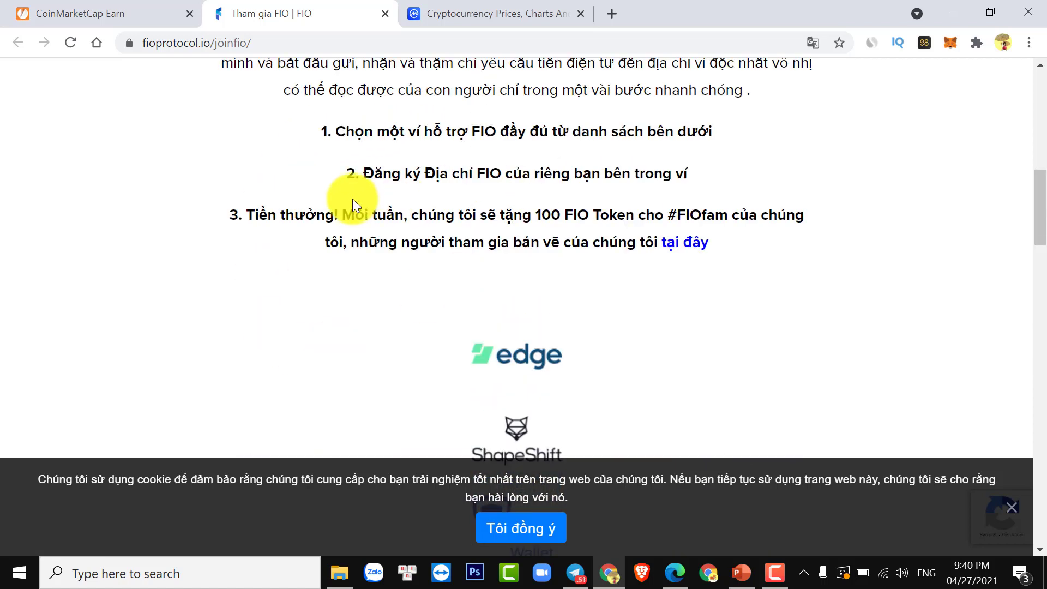
{"action": "scroll", "coordinate": [345, 172], "scroll_direction": "up", "scroll_amount": 2}
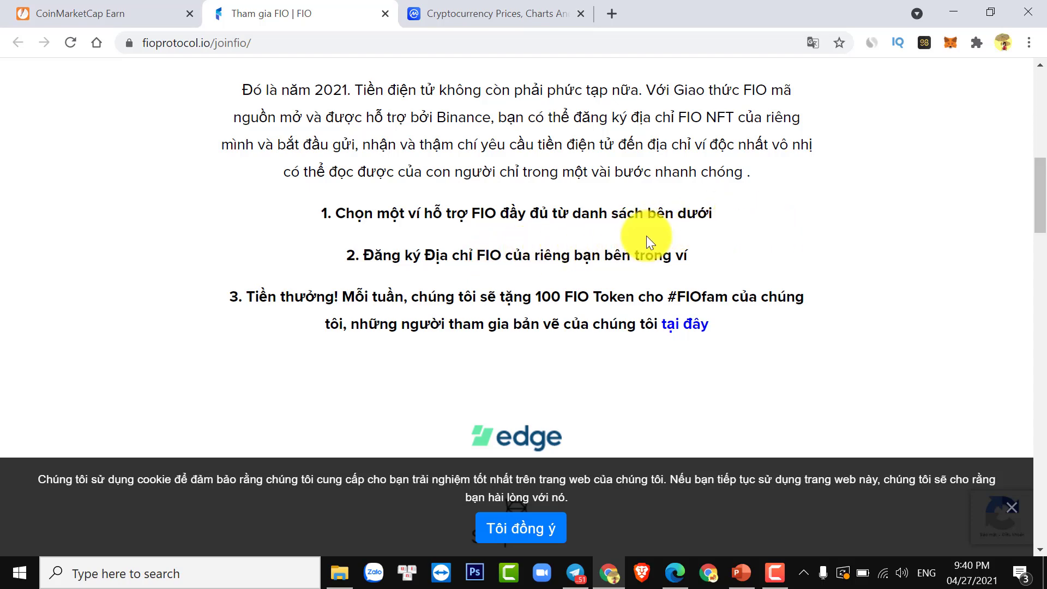
{"action": "scroll", "coordinate": [476, 233], "scroll_direction": "down", "scroll_amount": 13}
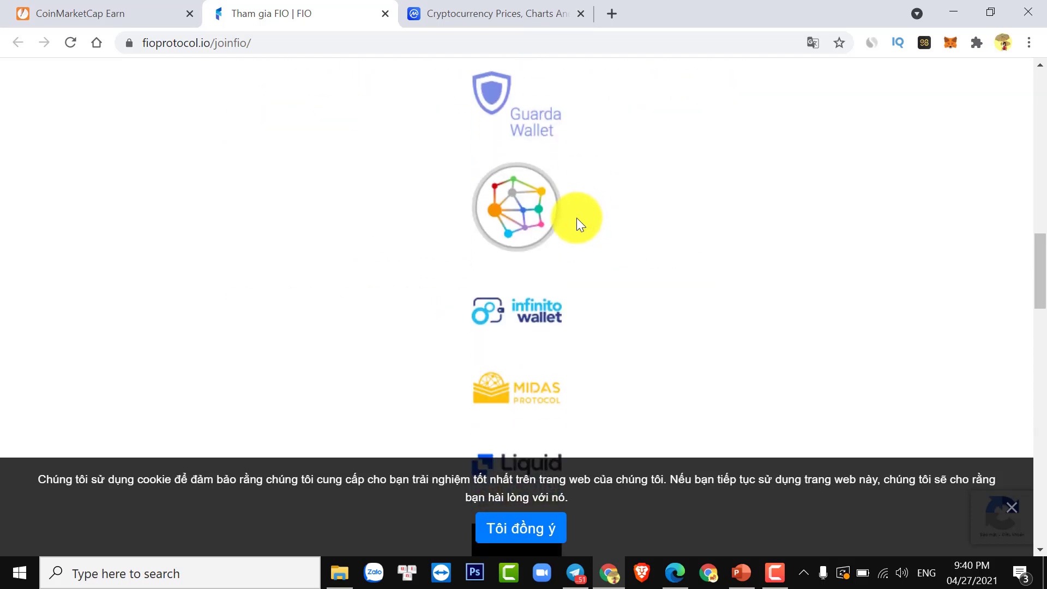
Step: Open WhiteBIT from the FIO wallet list and copy the account's FIO deposit address from the spot balance
{"action": "left_click", "coordinate": [508, 329]}
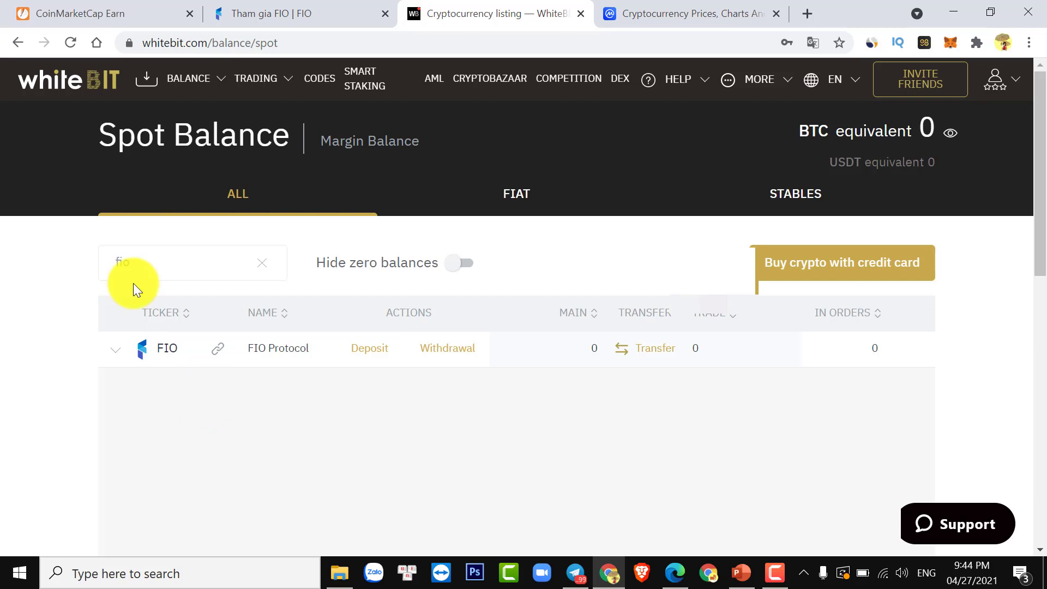
{"action": "left_click", "coordinate": [363, 355]}
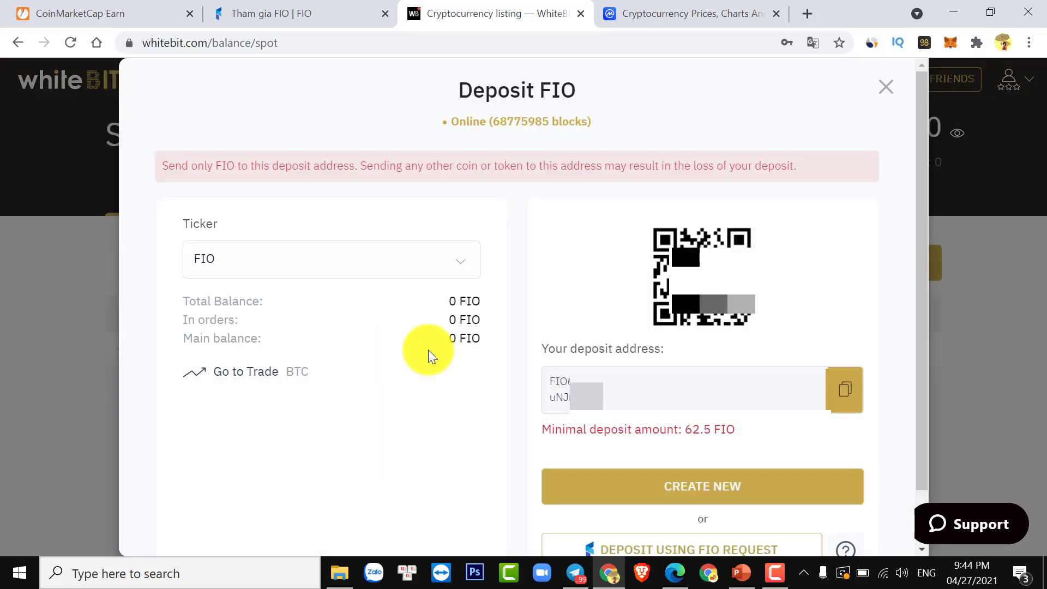
{"action": "left_click", "coordinate": [849, 401]}
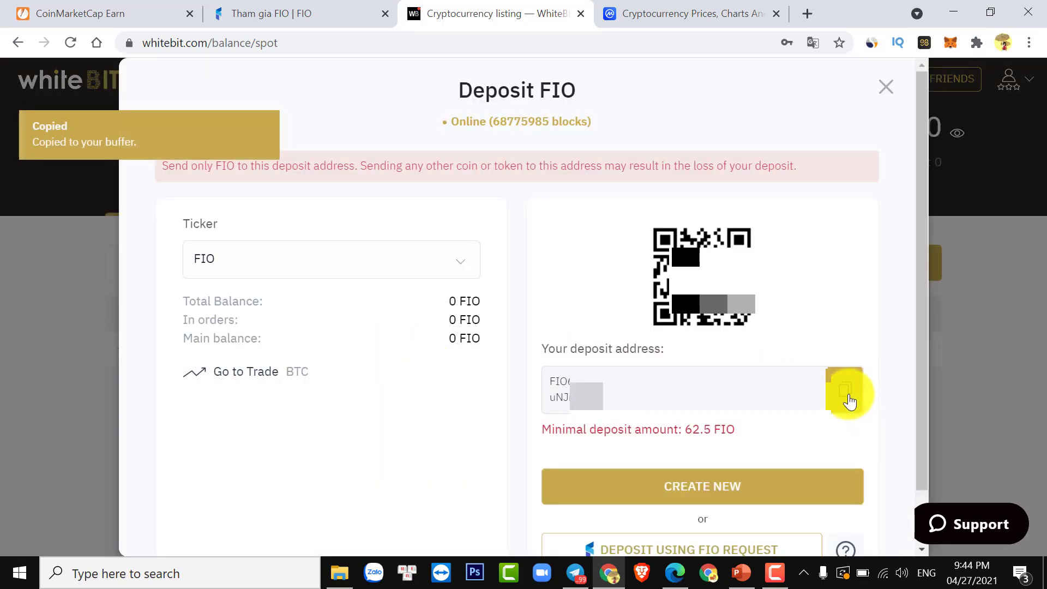
{"action": "left_click", "coordinate": [71, 318]}
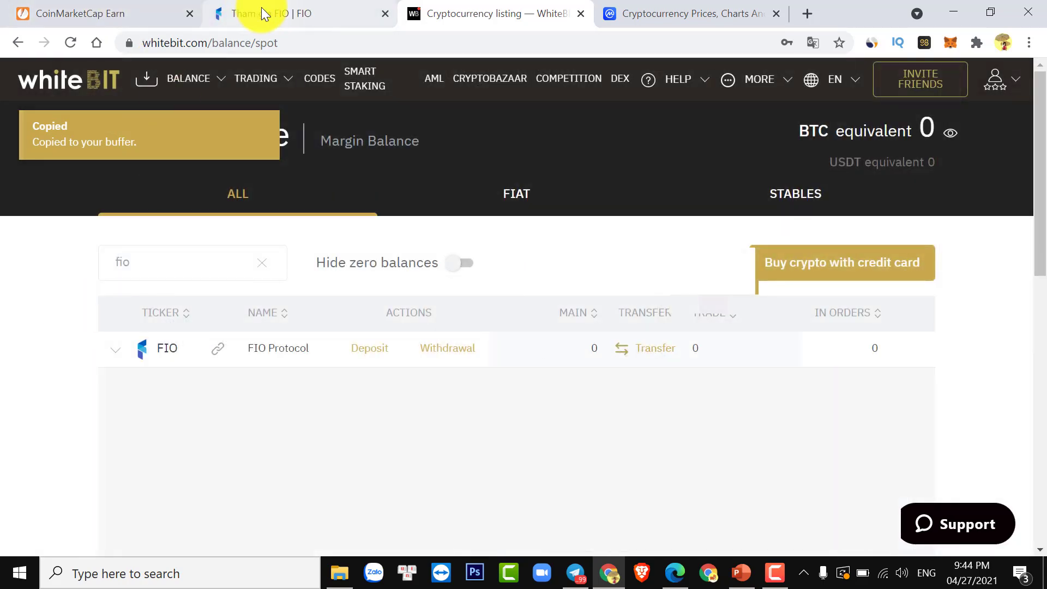
Step: Return to the CoinMarketCap quiz, paste the FIO wallet address as the answer to question 14, and continue to question 15
{"action": "left_click", "coordinate": [269, 12]}
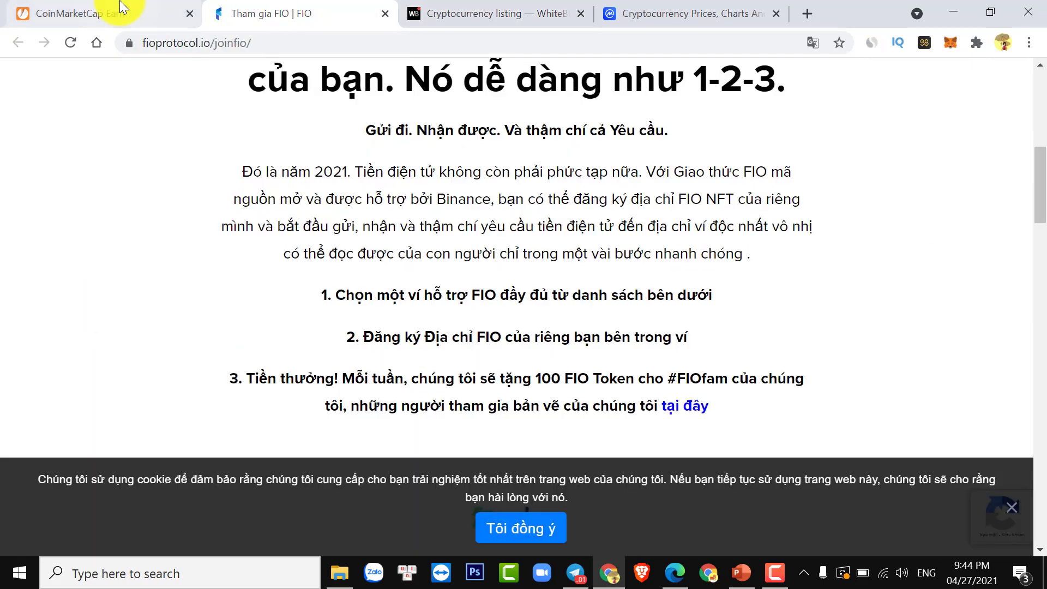
{"action": "left_click", "coordinate": [114, 11]}
{"action": "left_click", "coordinate": [605, 270]}
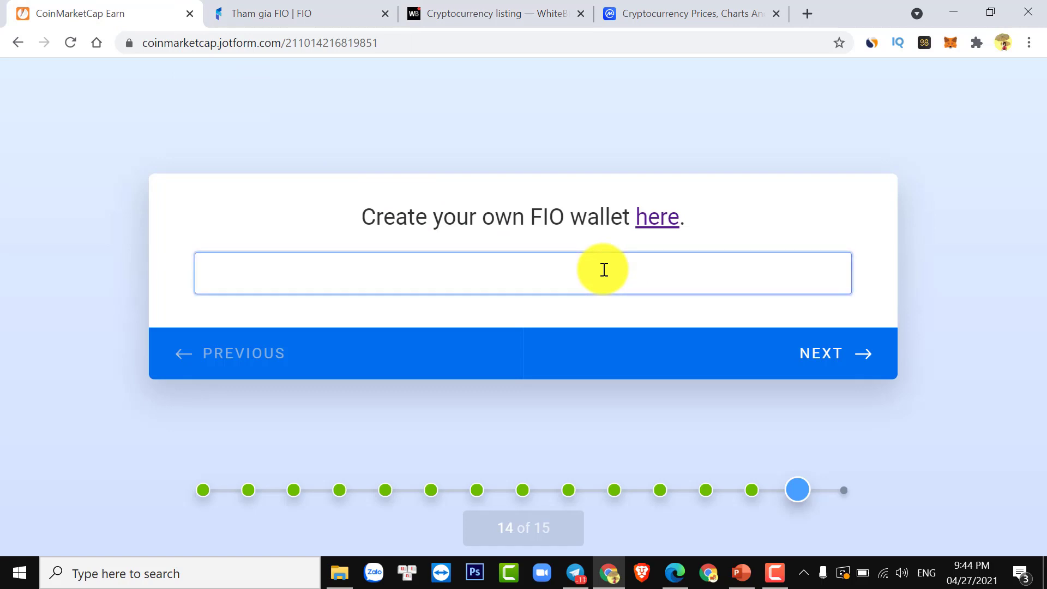
{"action": "key", "text": "ctrl+v"}
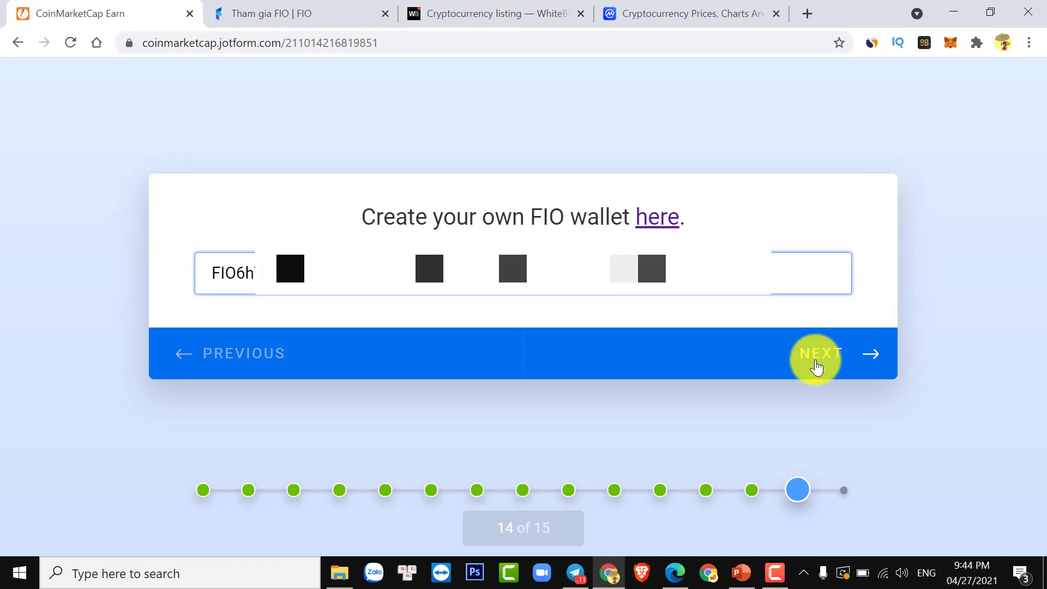
{"action": "left_click", "coordinate": [816, 364]}
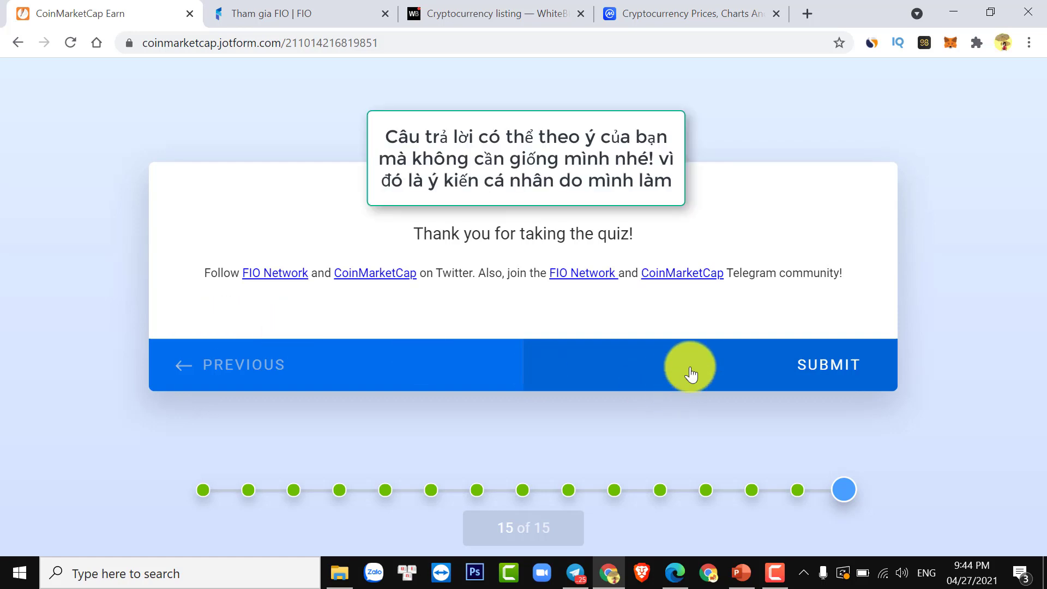
Step: Submit the FIO quiz, complete the reCAPTCHA check, and send the form
{"action": "left_click", "coordinate": [820, 367]}
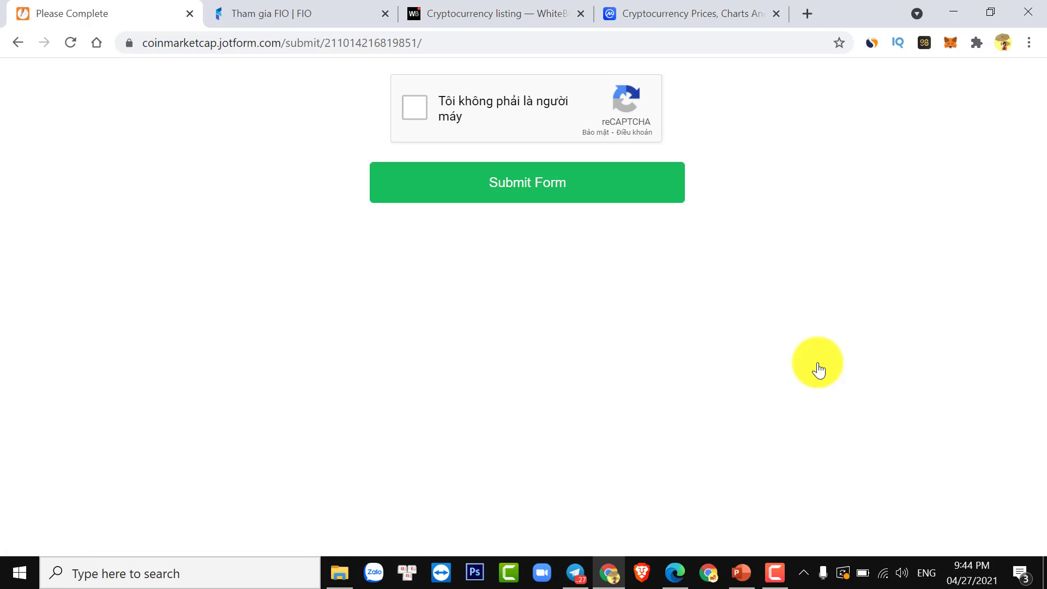
{"action": "left_click", "coordinate": [415, 117]}
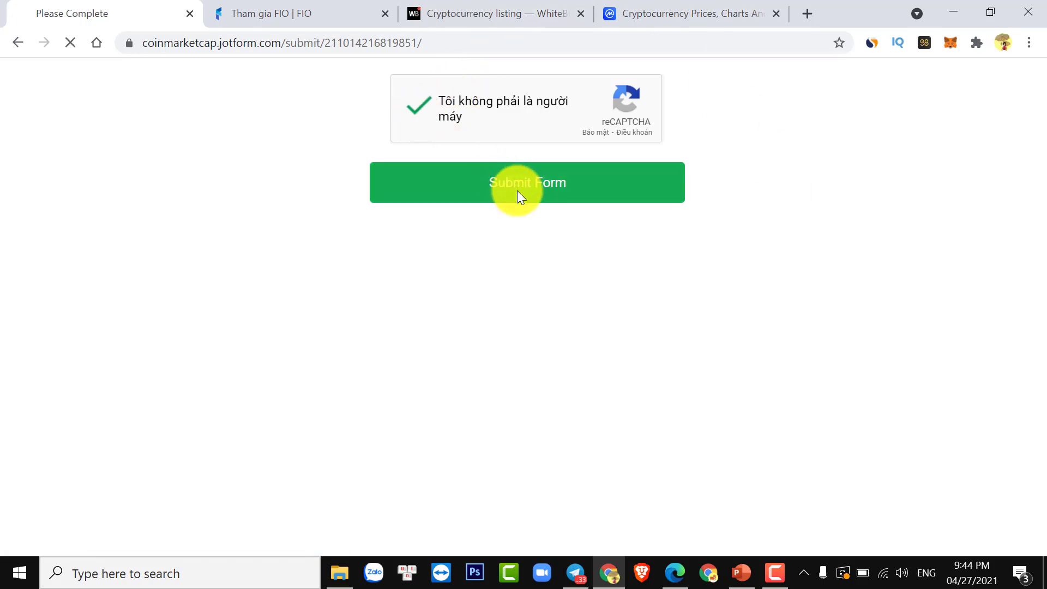
{"action": "left_click", "coordinate": [518, 192]}
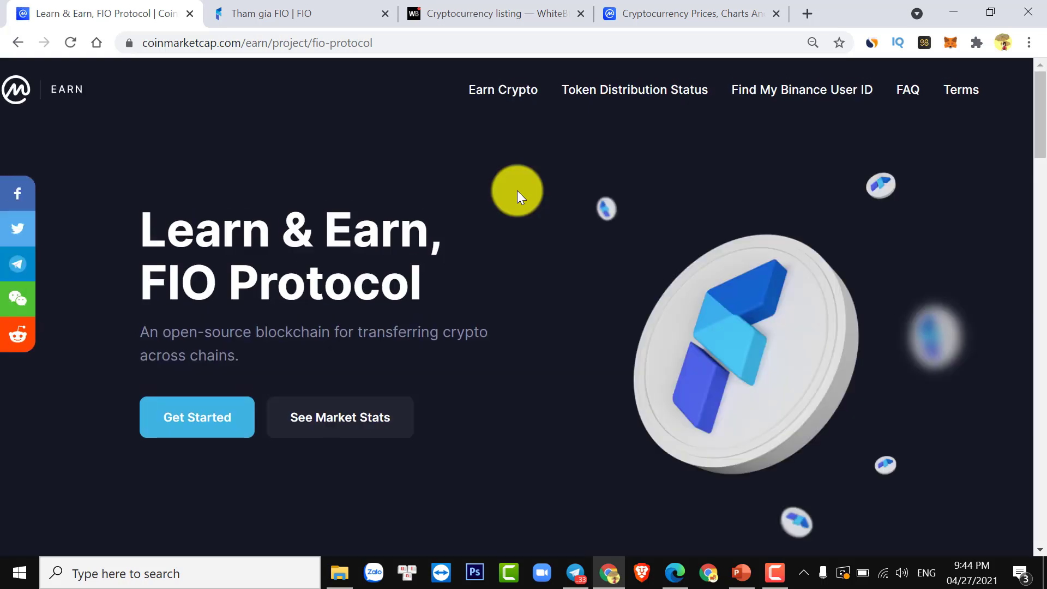